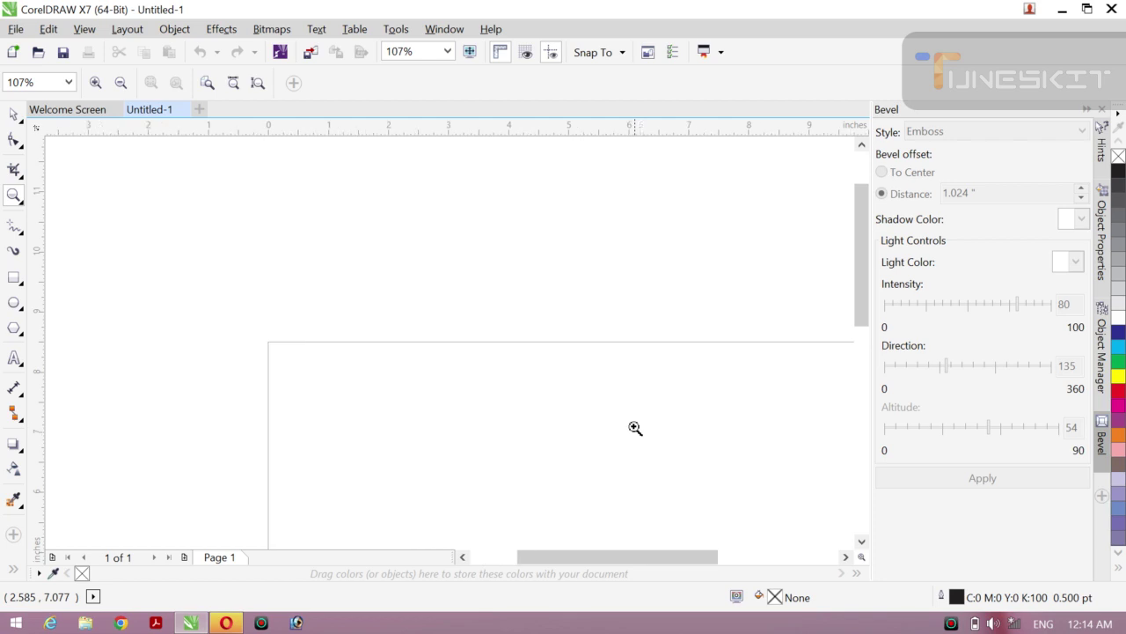
Step: Set the document's measurement units to centimeters
scroll(635, 428, down, 3)
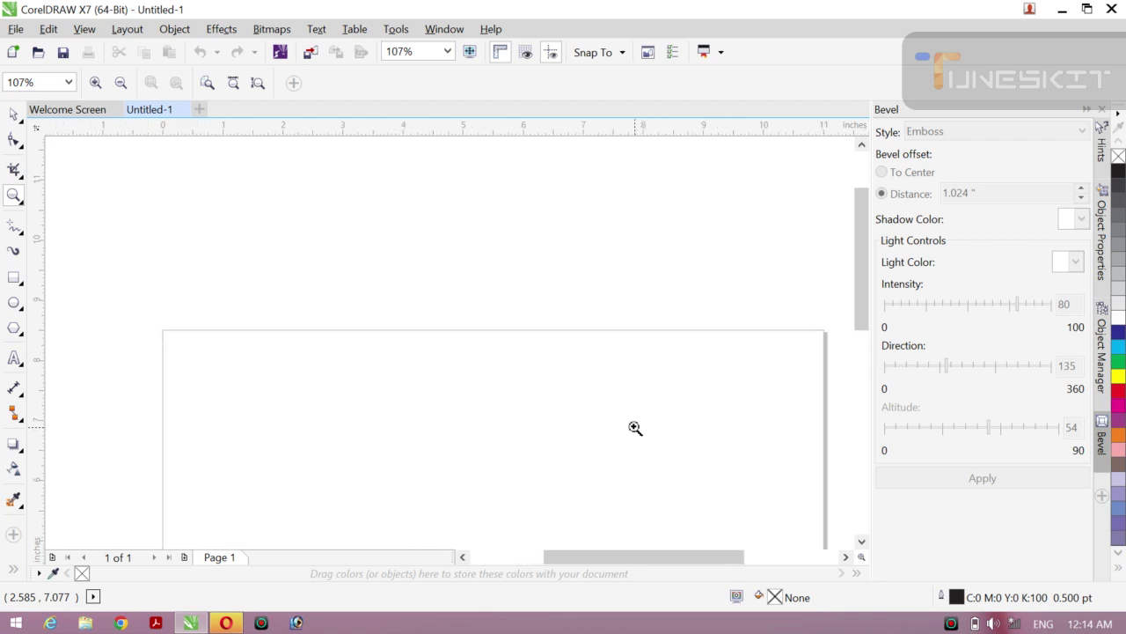
scroll(635, 428, down, 3)
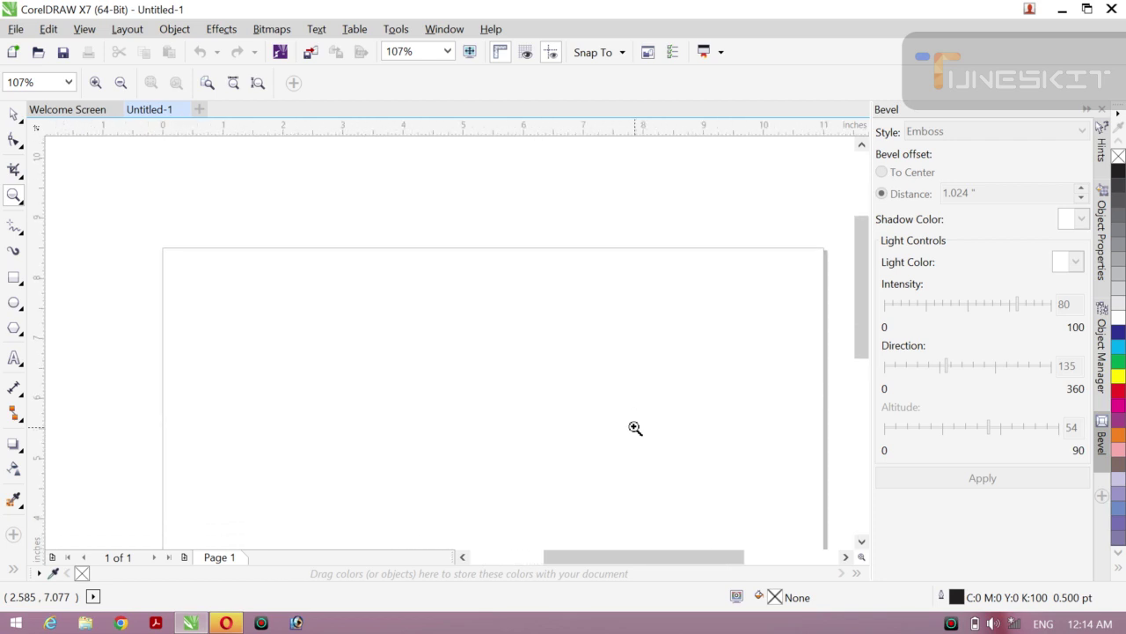
scroll(636, 427, down, 2)
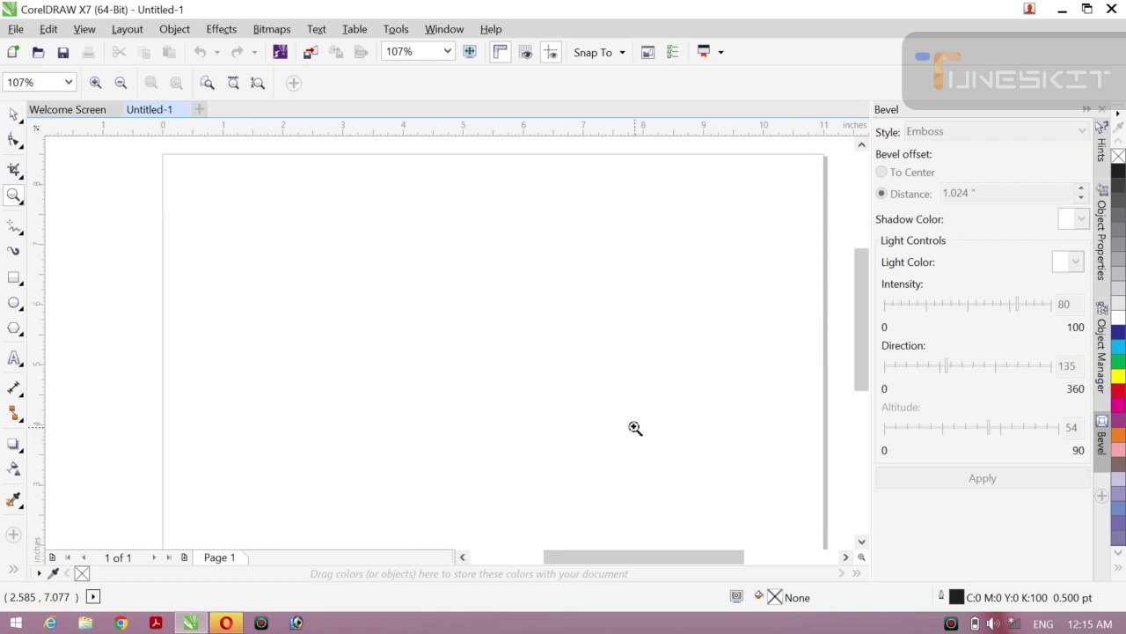
click(120, 82)
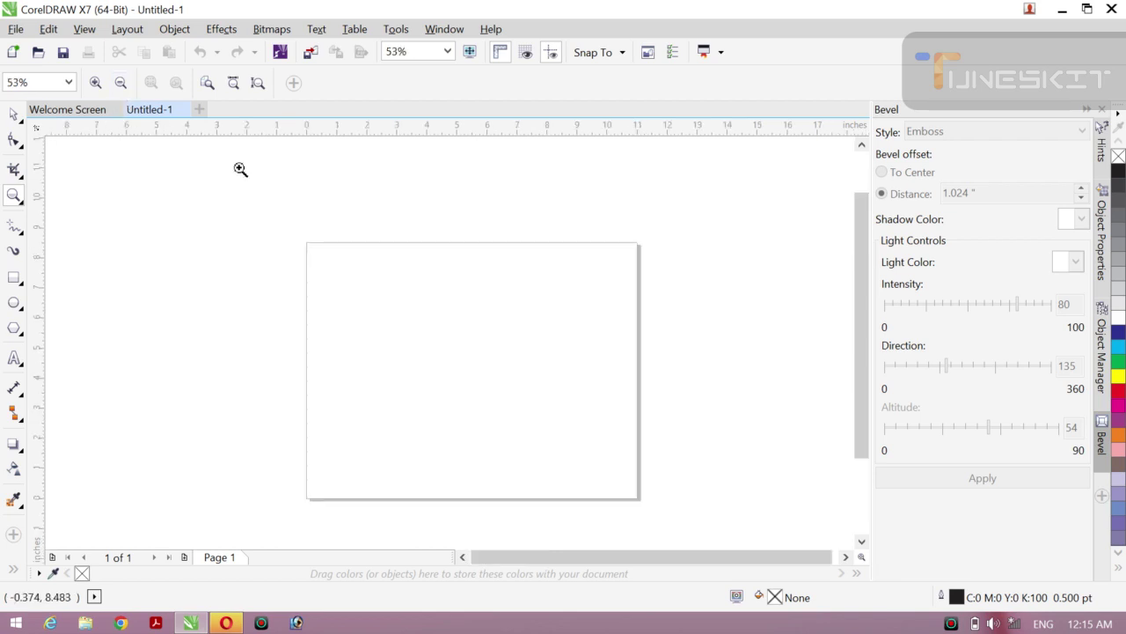
click(23, 125)
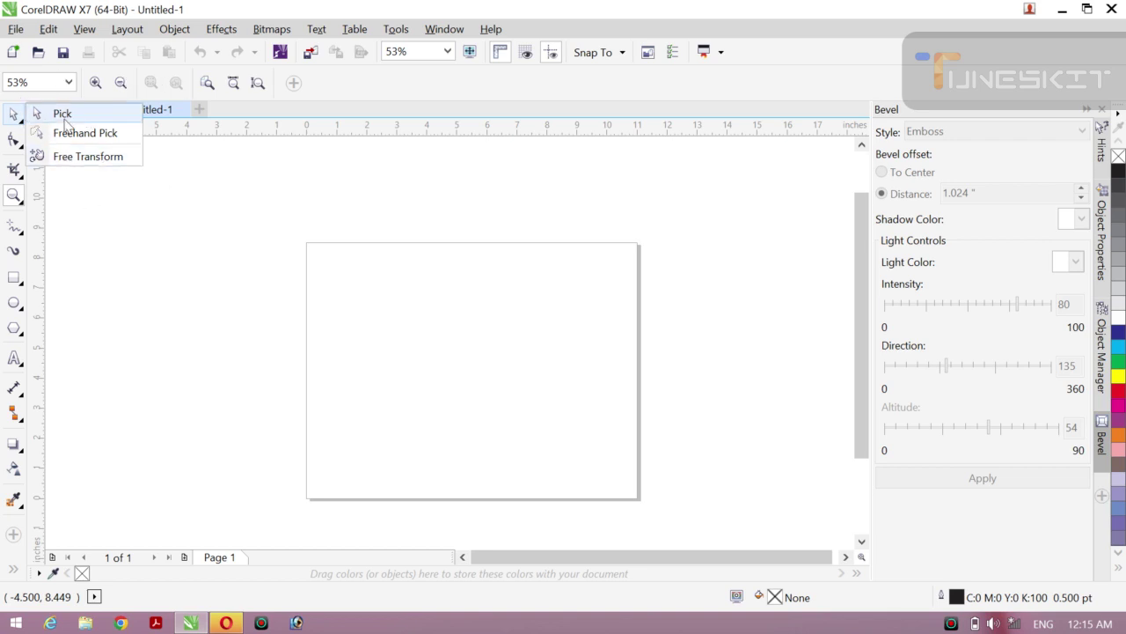
click(61, 114)
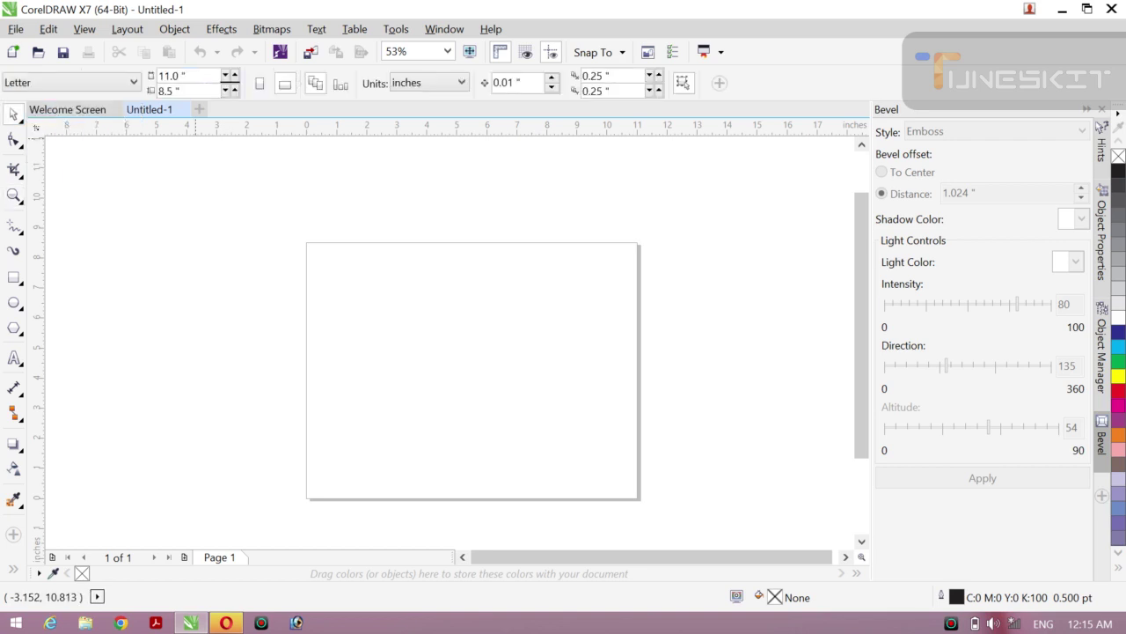
click(463, 83)
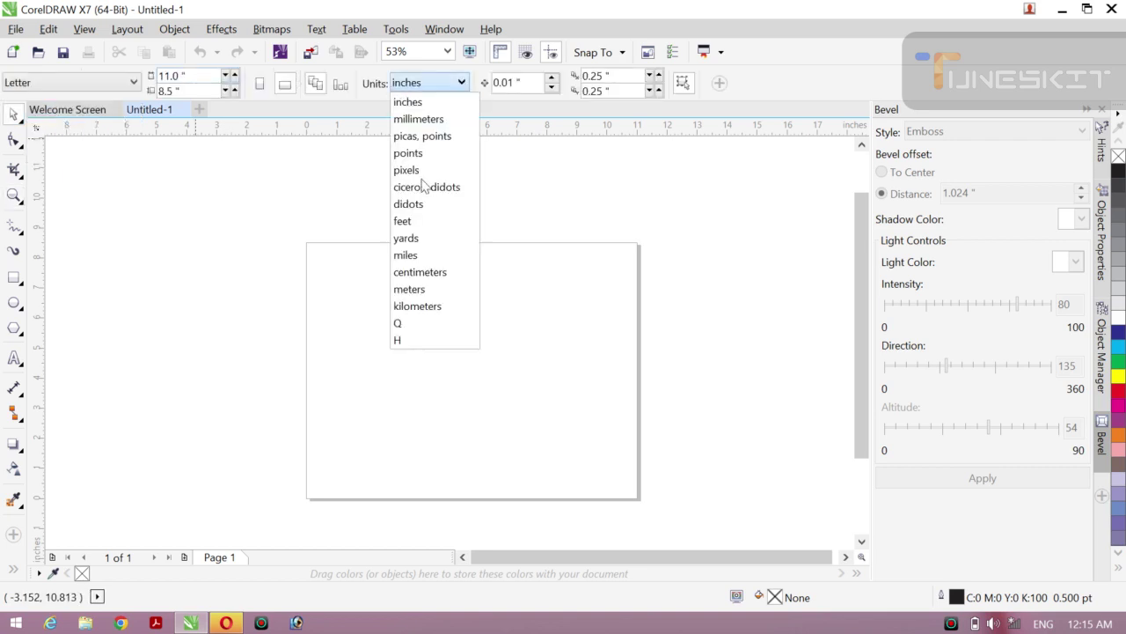
click(429, 273)
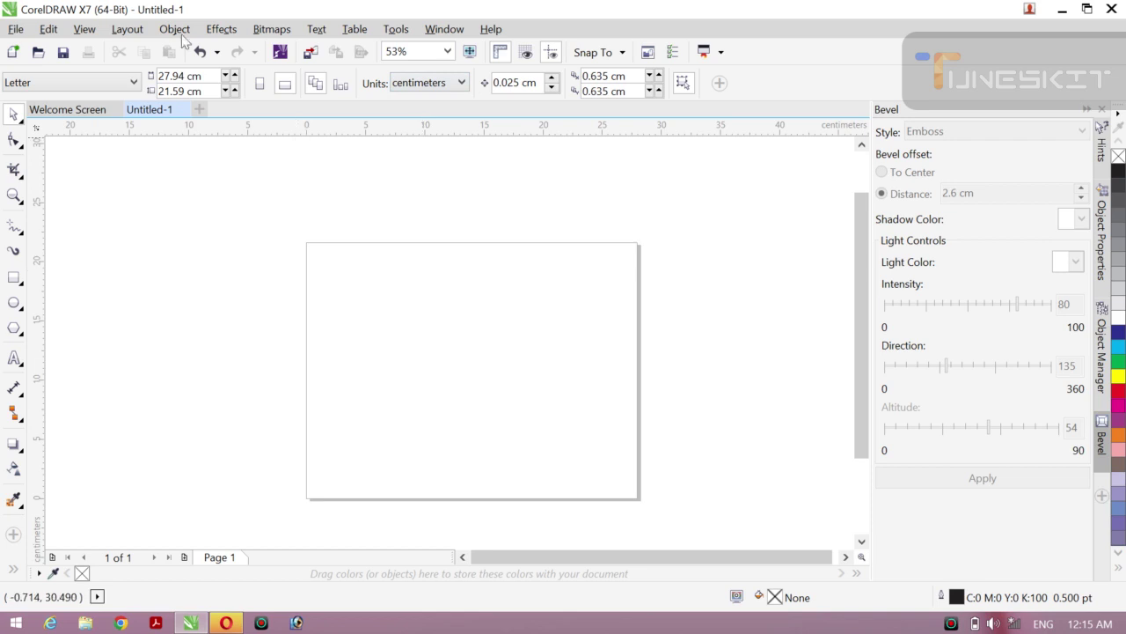
Step: Set the page width to 600 cm
key(BackSpace)
key(BackSpace)
key(BackSpace)
key(BackSpace)
key(BackSpace)
key(BackSpace)
key(BackSpace)
key(BackSpace)
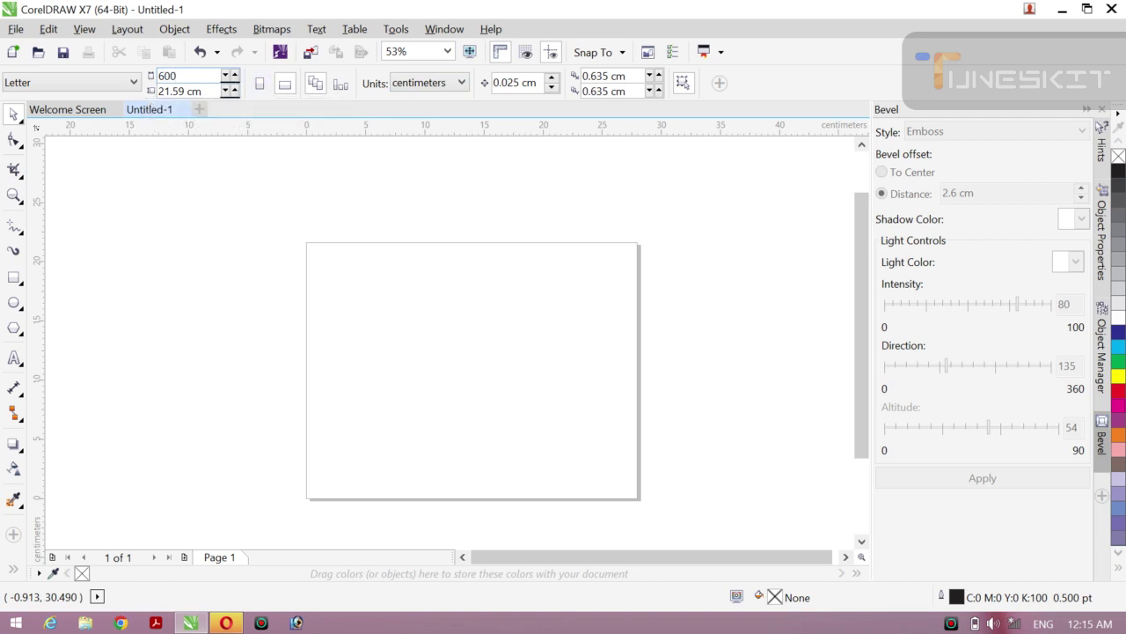
Step: Set the page height to 100 cm and apply the custom page dimensions
key(BackSpace)
key(BackSpace)
key(BackSpace)
key(BackSpace)
key(BackSpace)
key(BackSpace)
key(BackSpace)
key(BackSpace)
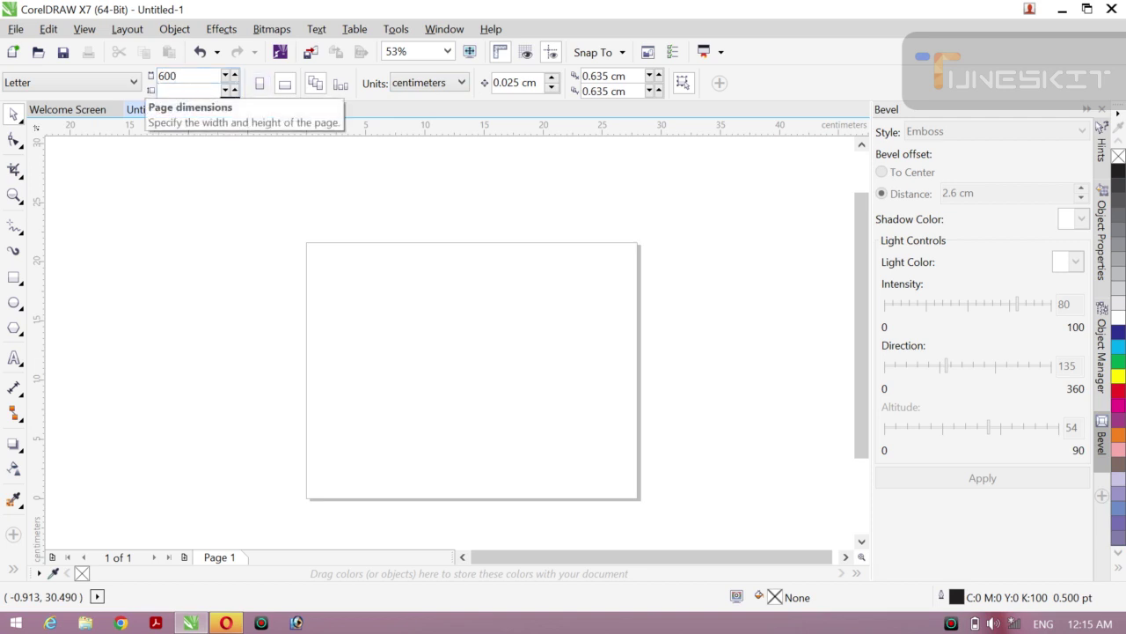
text(100)
key(Return)
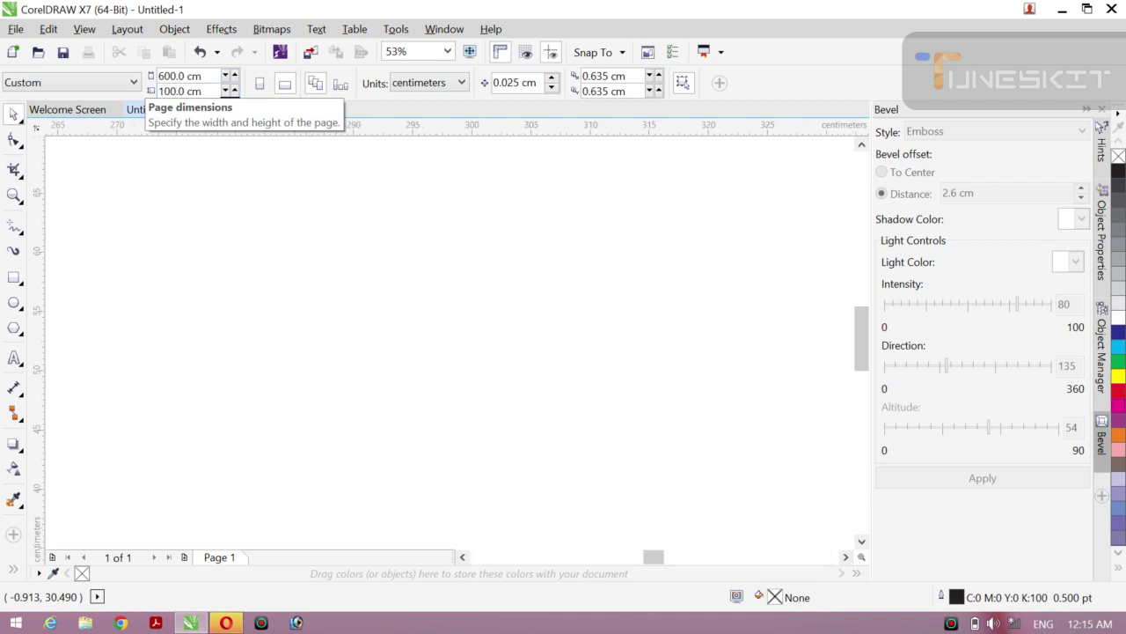
Step: Examine the whole resized banner page at a zoom level that frames all of its edges
click(21, 123)
click(44, 111)
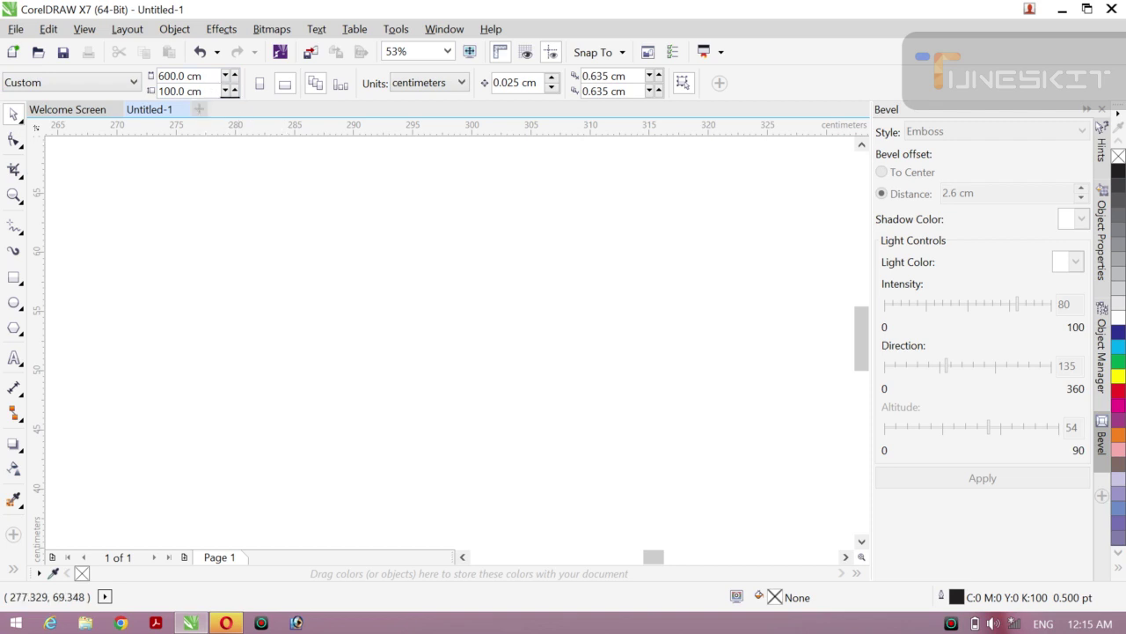
key(z)
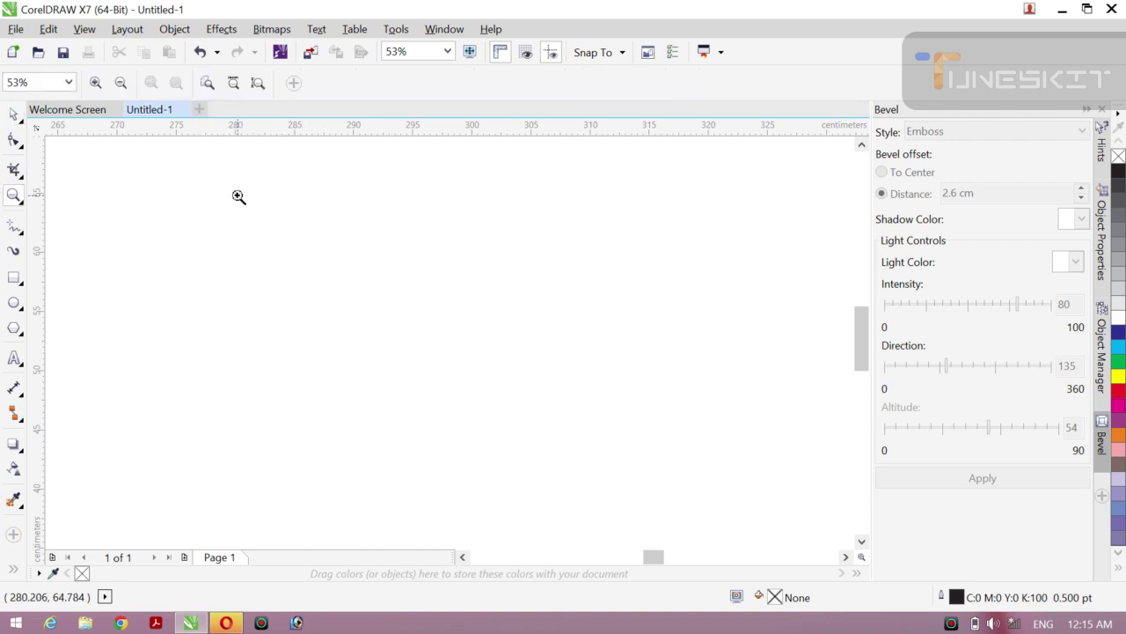
click(121, 83)
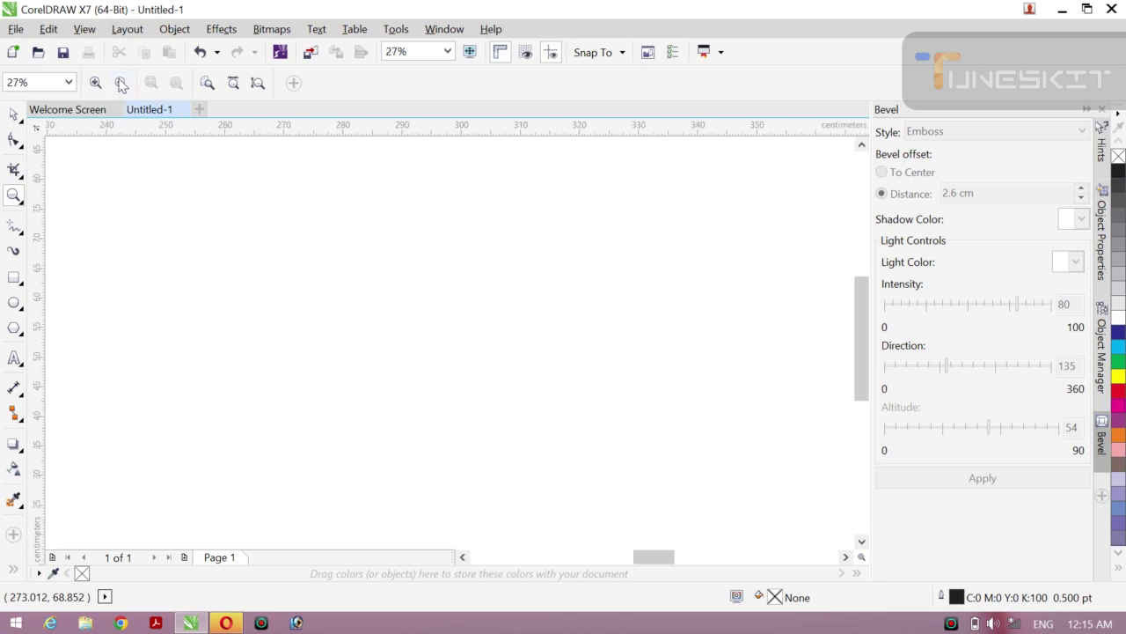
click(121, 83)
click(121, 83)
click(121, 82)
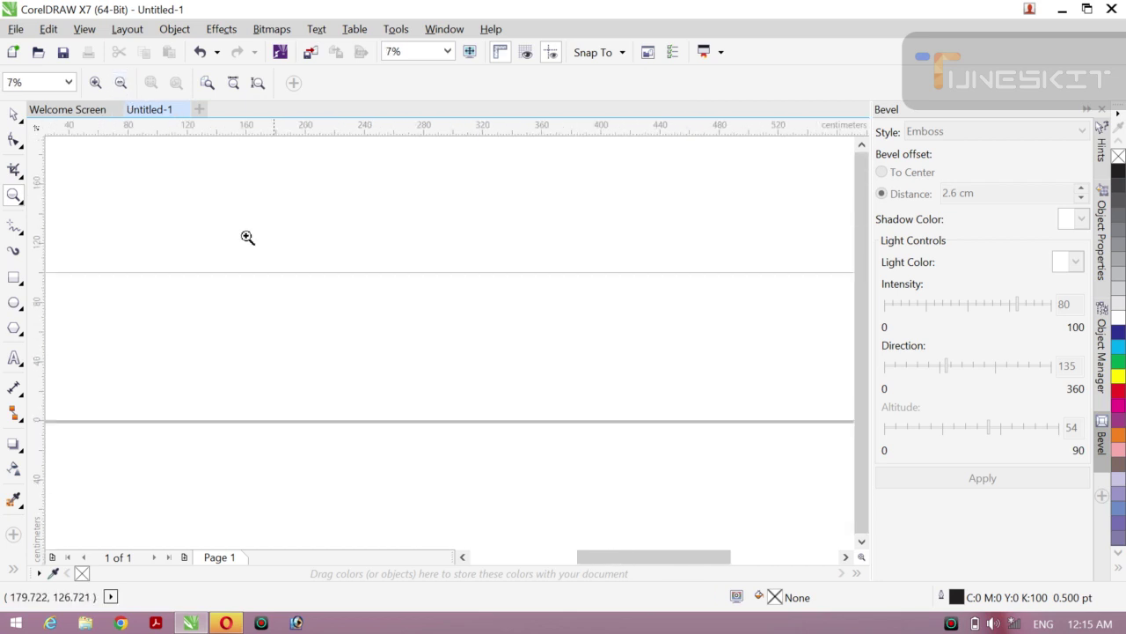
click(121, 83)
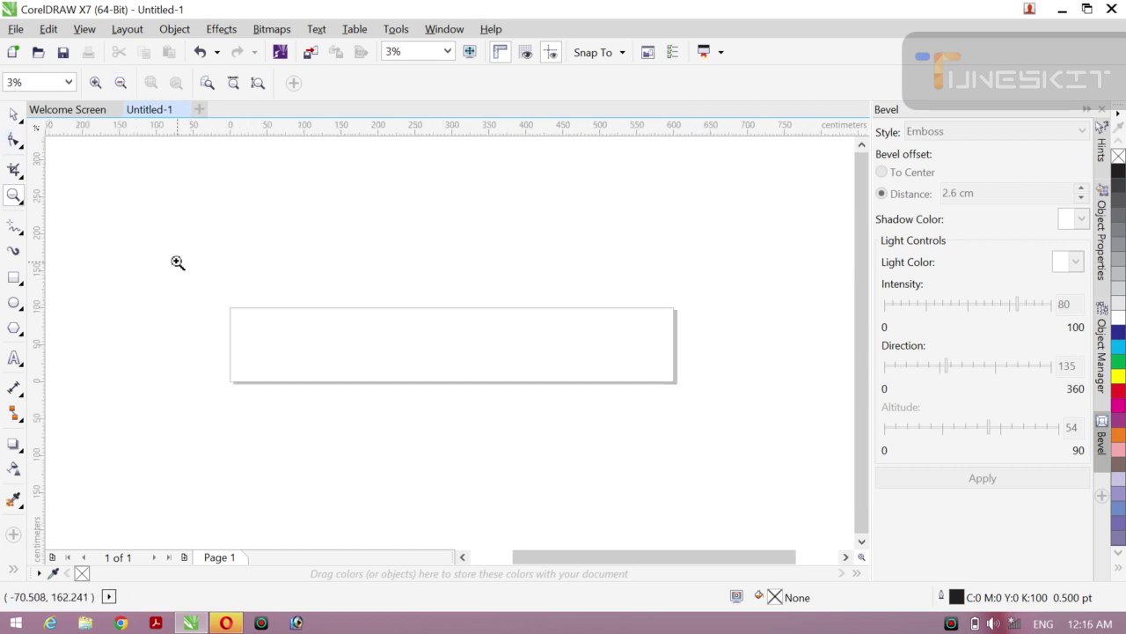
click(607, 399)
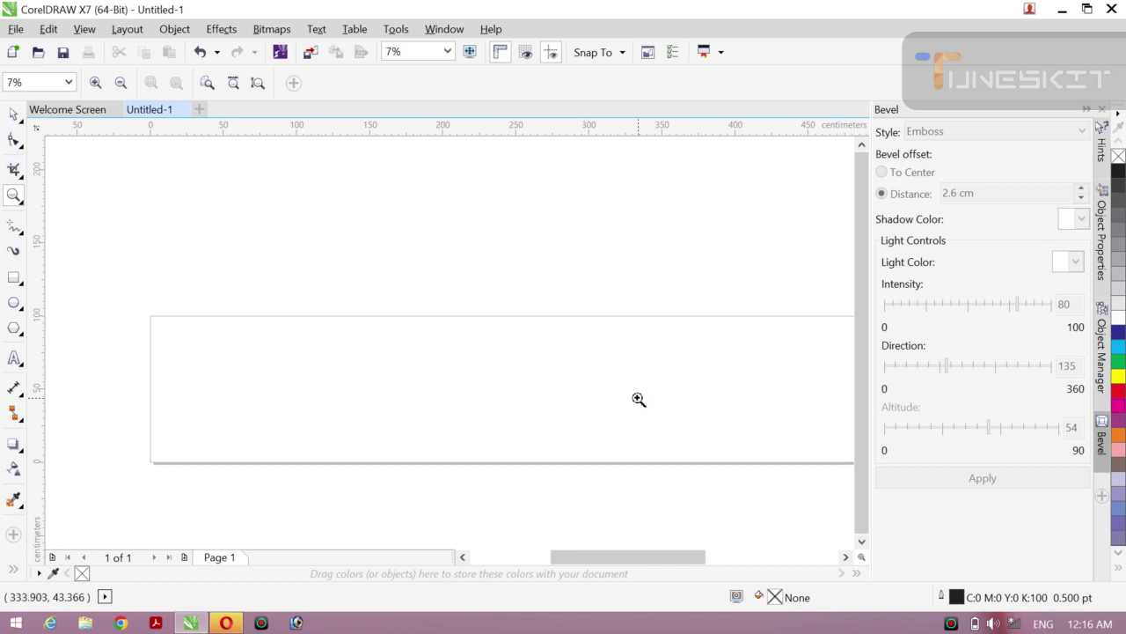
scroll(639, 399, right, 5)
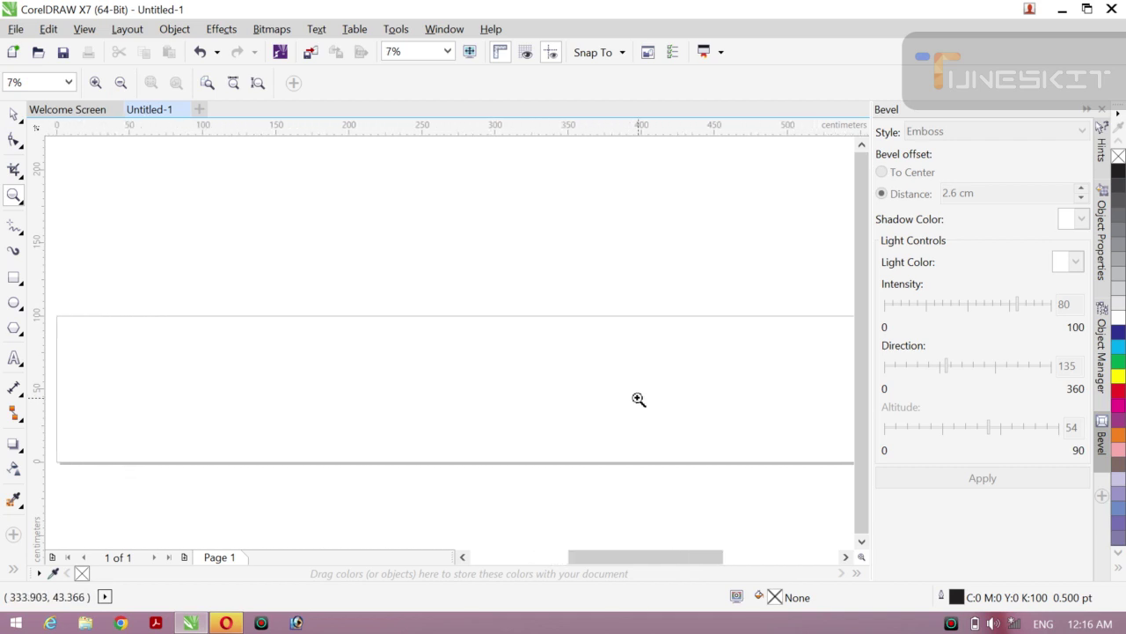
click(121, 84)
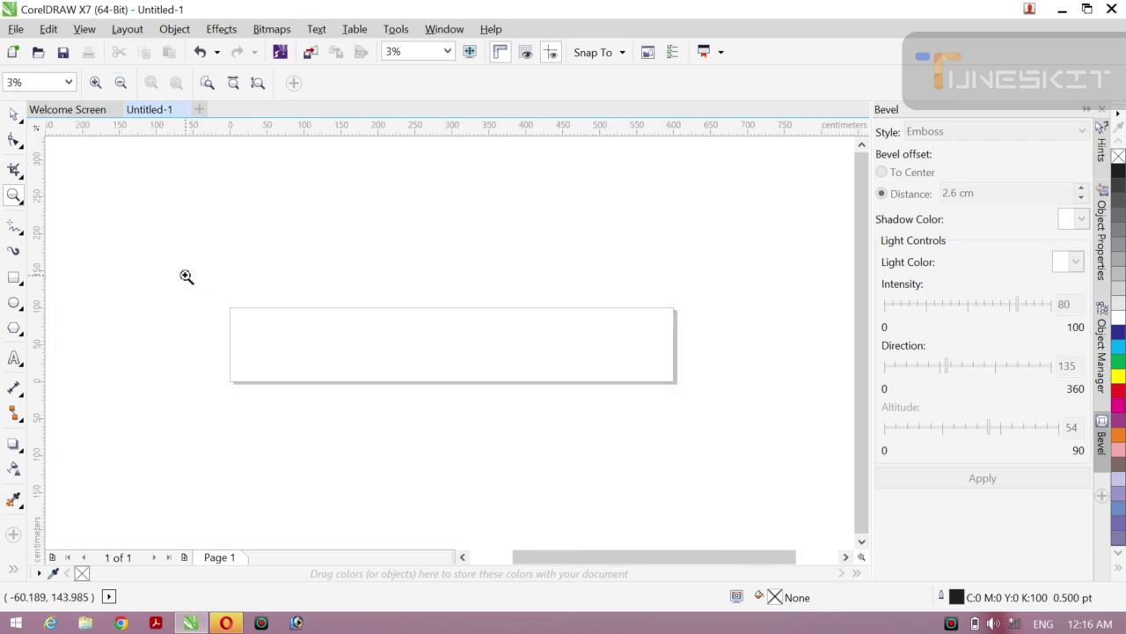
drag(186, 274, 744, 413)
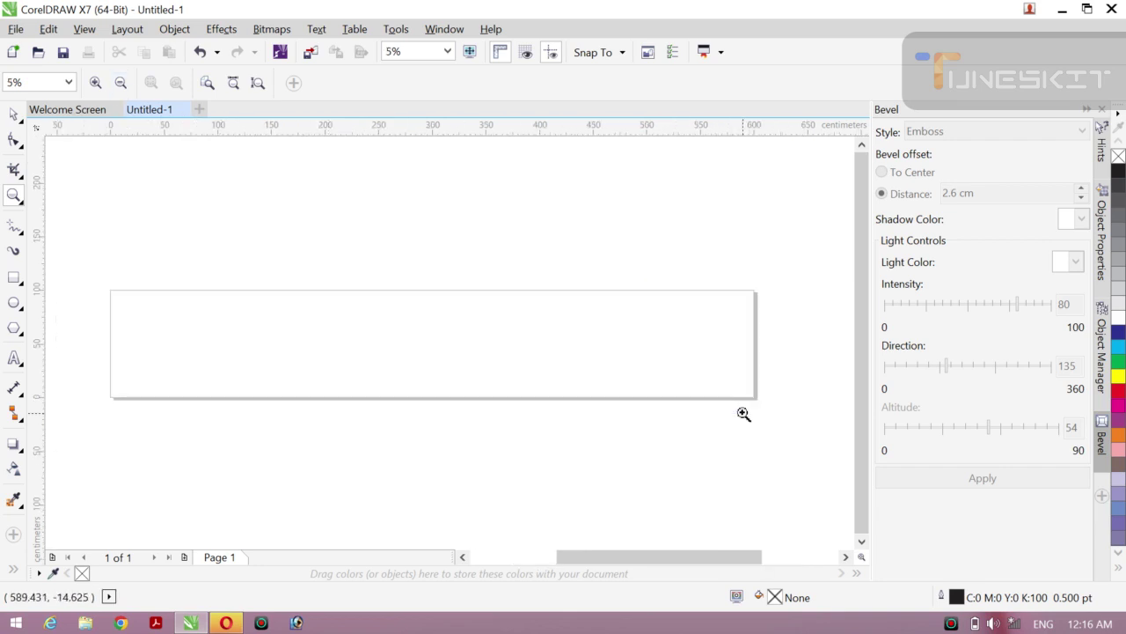
click(21, 120)
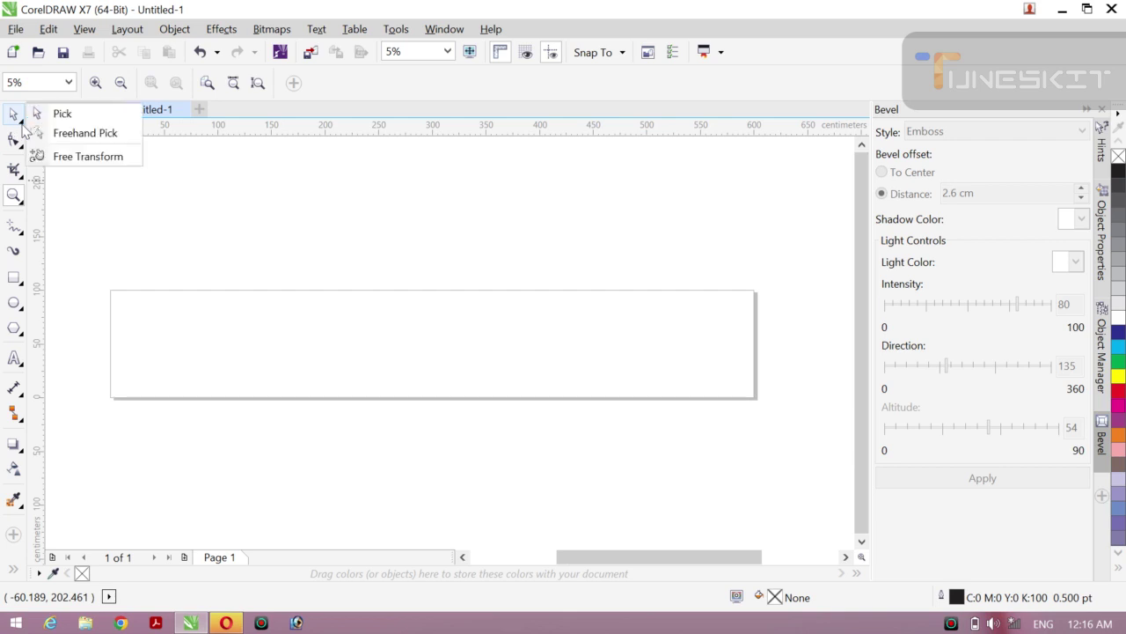
click(57, 113)
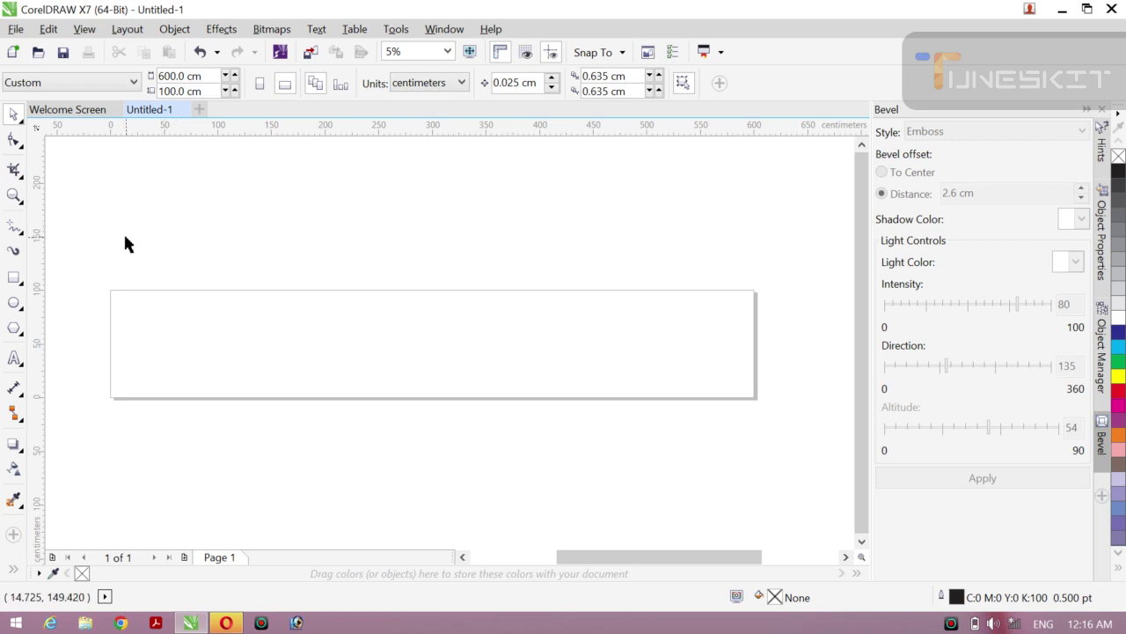
Step: Start an artistic text object above the page and set its font size to 400 pt
click(13, 360)
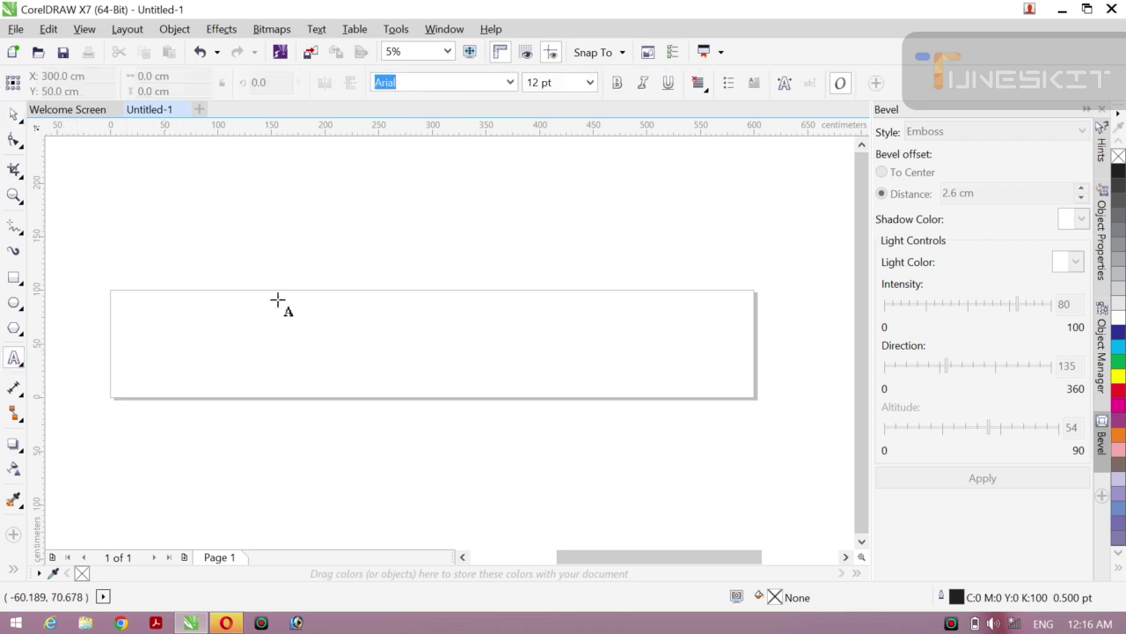
click(246, 214)
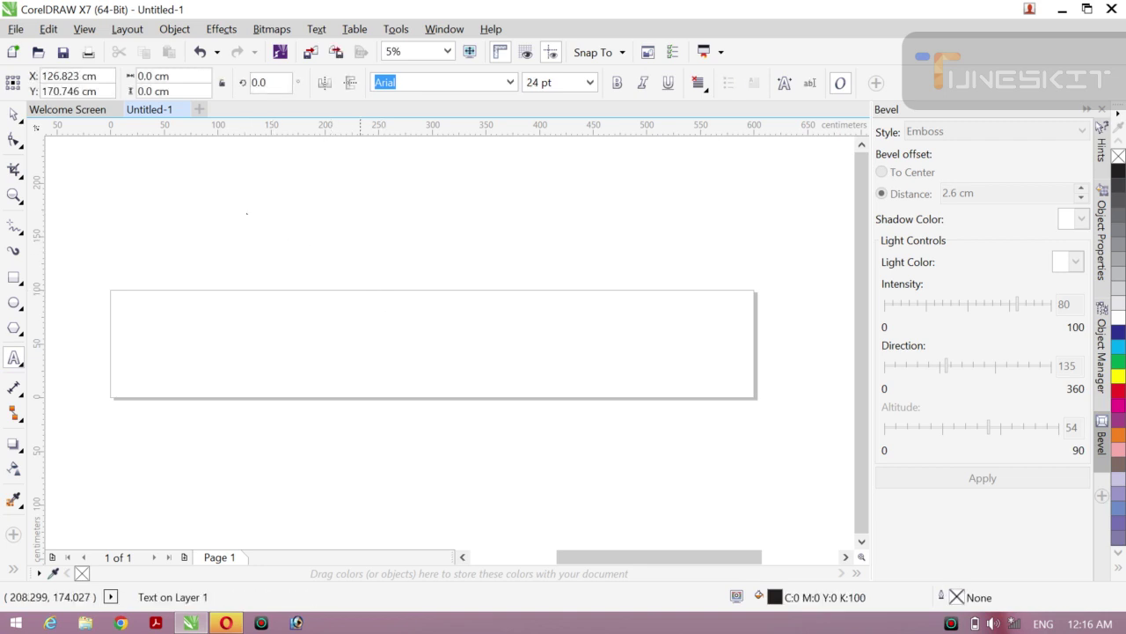
click(590, 82)
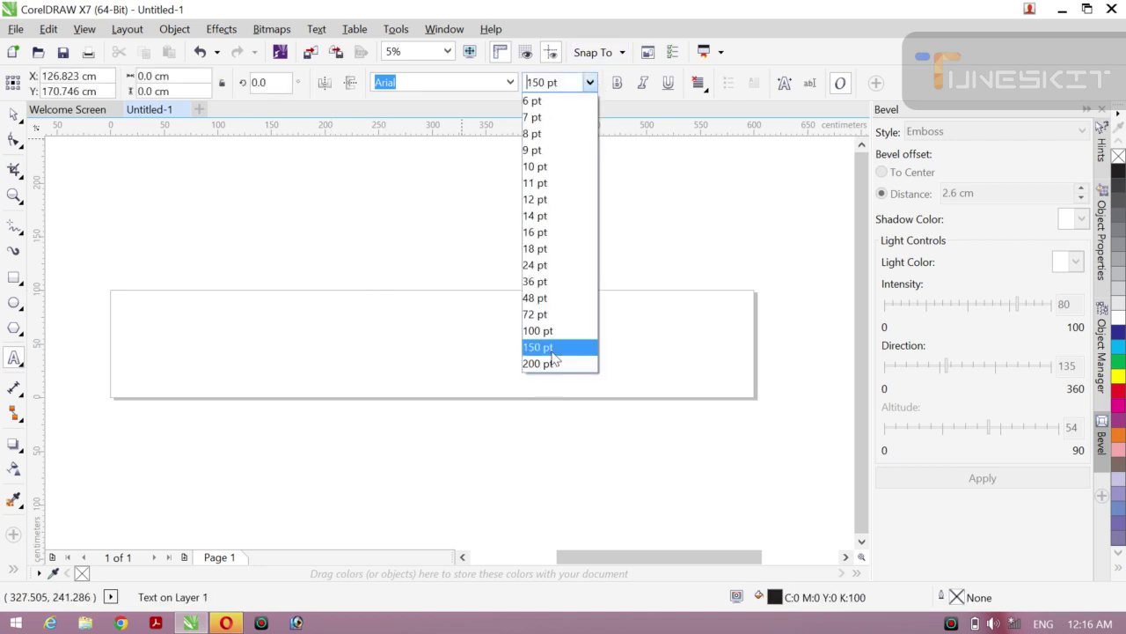
click(554, 366)
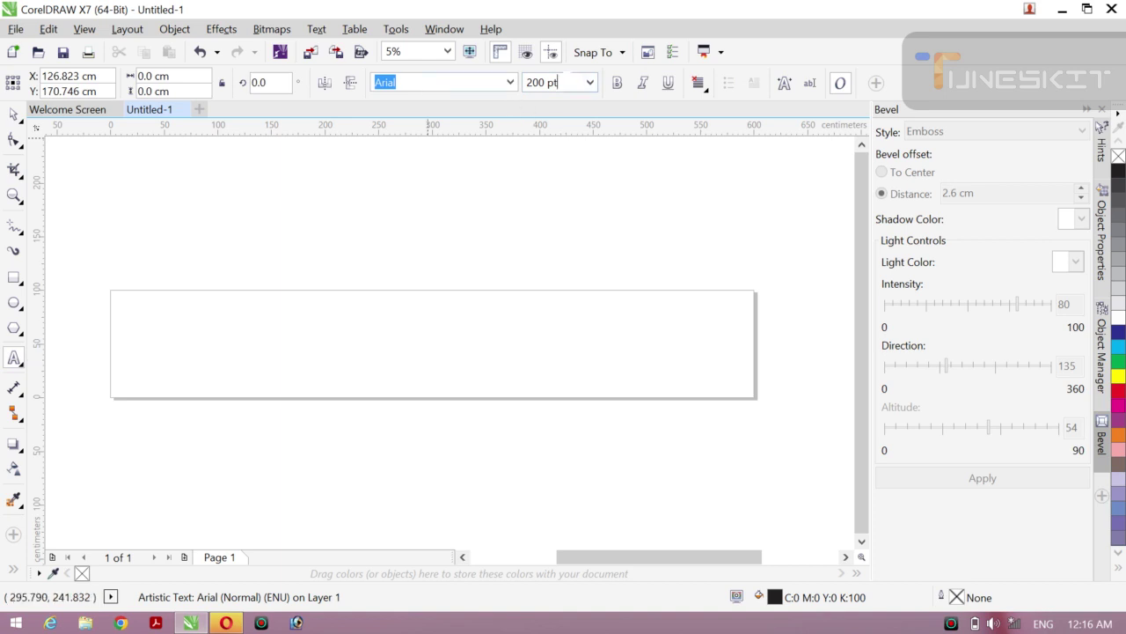
key(BackSpace)
key(BackSpace)
key(BackSpace)
key(BackSpace)
key(BackSpace)
key(BackSpace)
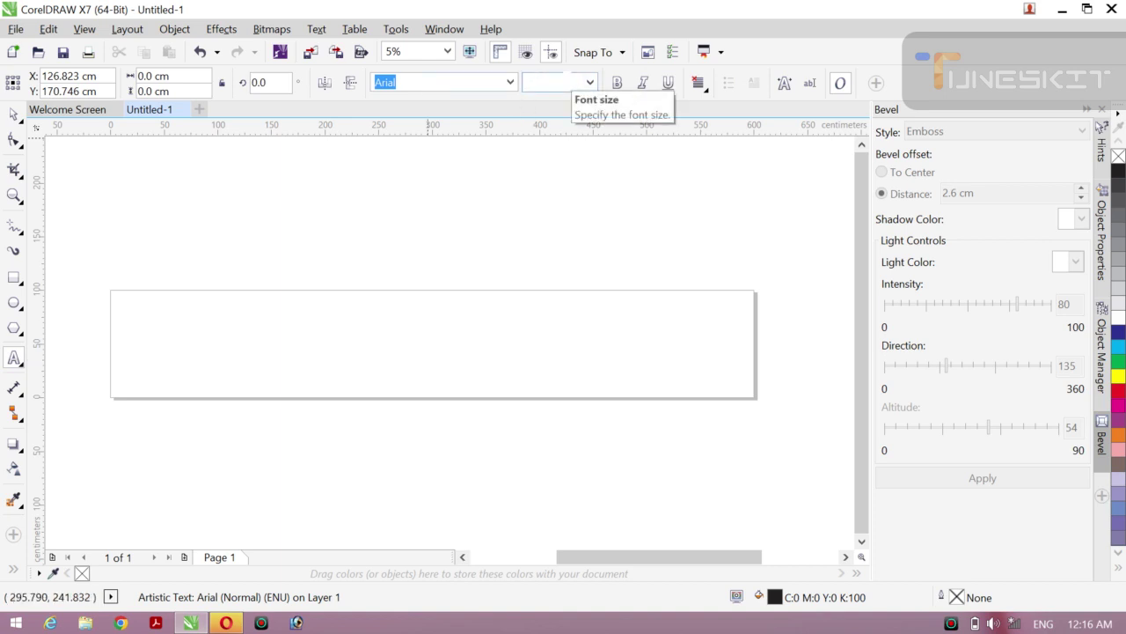
text(400)
key(Return)
Step: Set the new text's font size to 800 pt and switch the keyboard input language to Arabic
key(BackSpace)
key(BackSpace)
key(BackSpace)
key(BackSpace)
key(BackSpace)
key(BackSpace)
key(Return)
key(super+space)
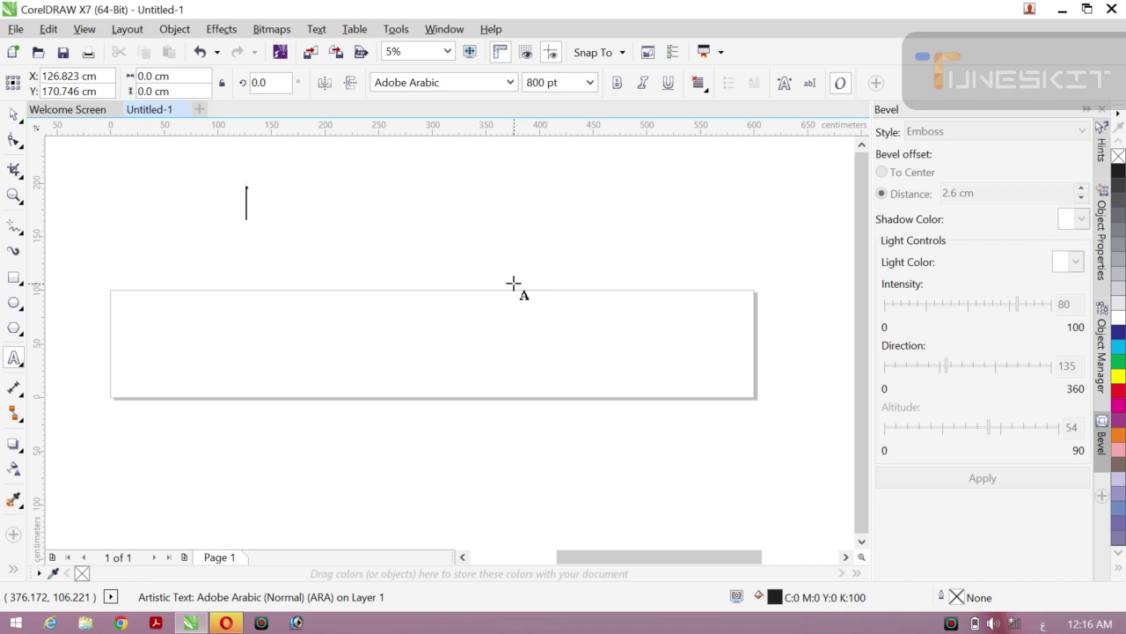
drag(514, 283, 264, 244)
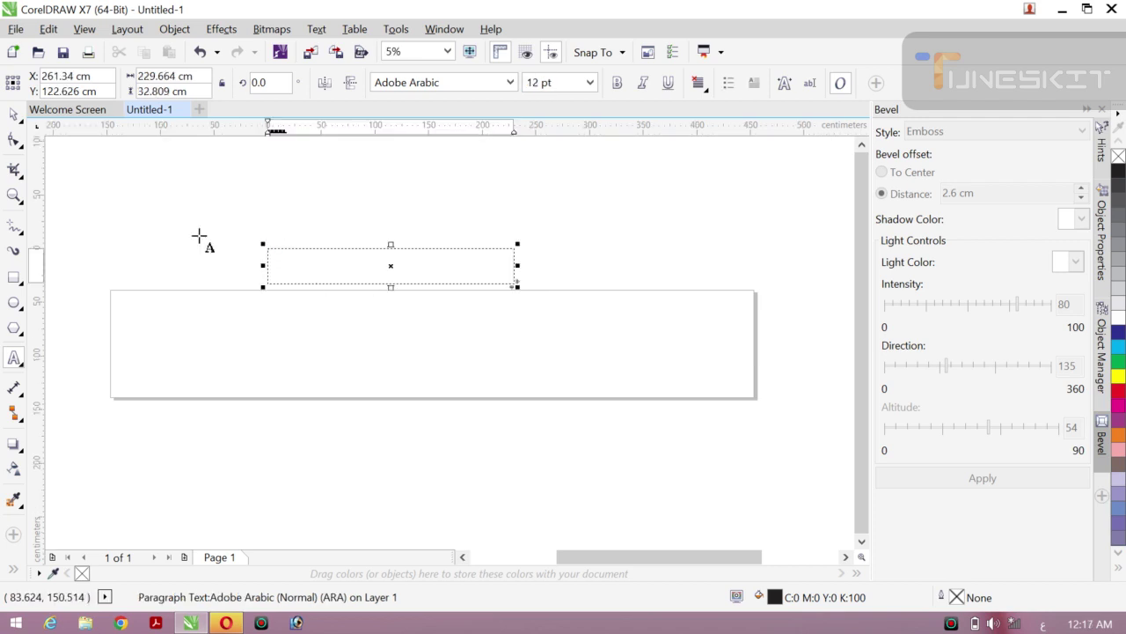
click(18, 118)
click(53, 114)
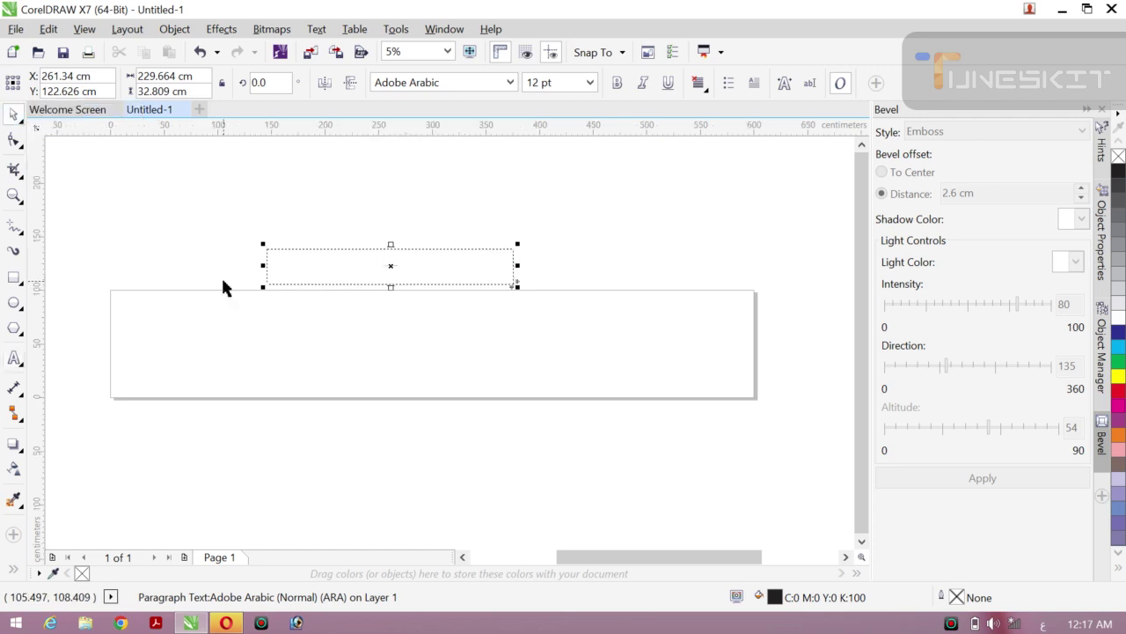
click(222, 283)
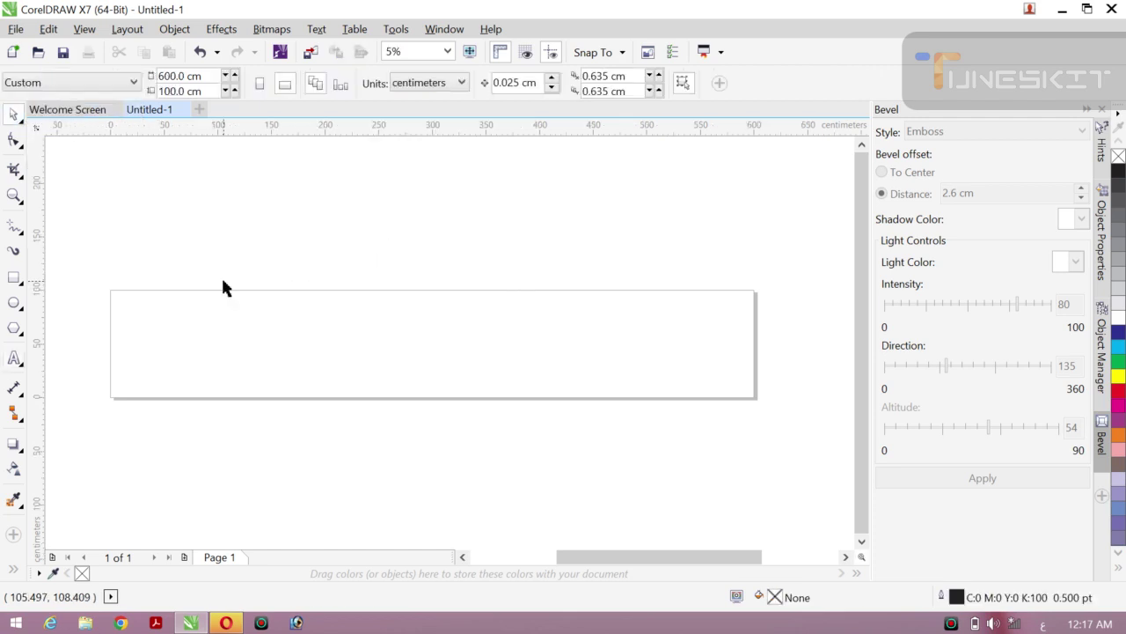
Step: Start an artistic text object above the page and set its font size to 800 pt
click(14, 359)
click(583, 202)
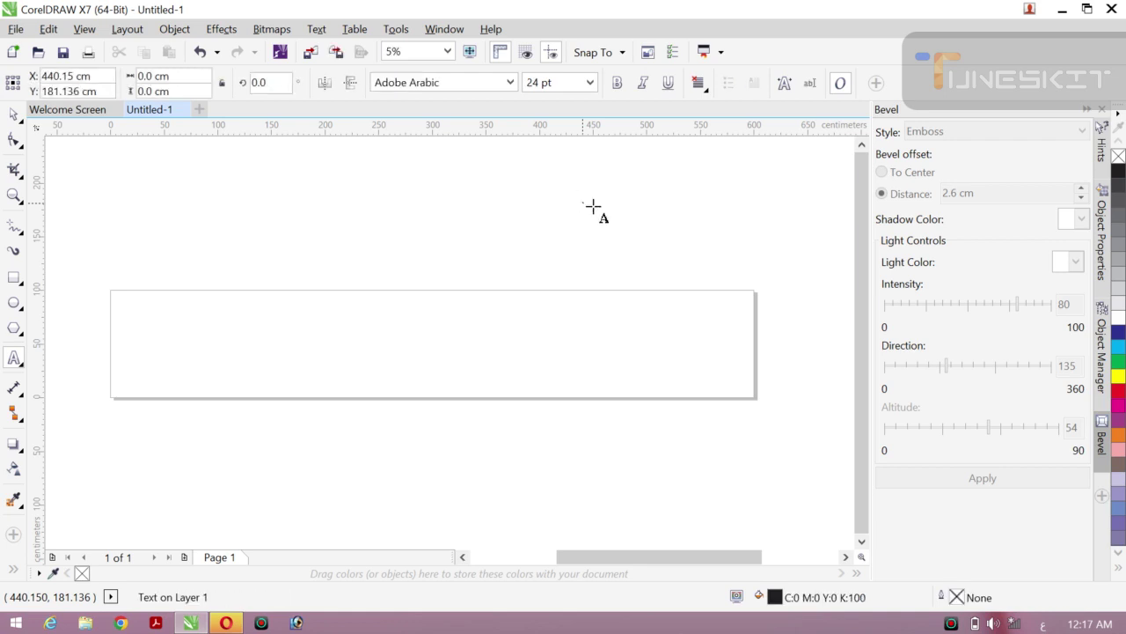
click(586, 86)
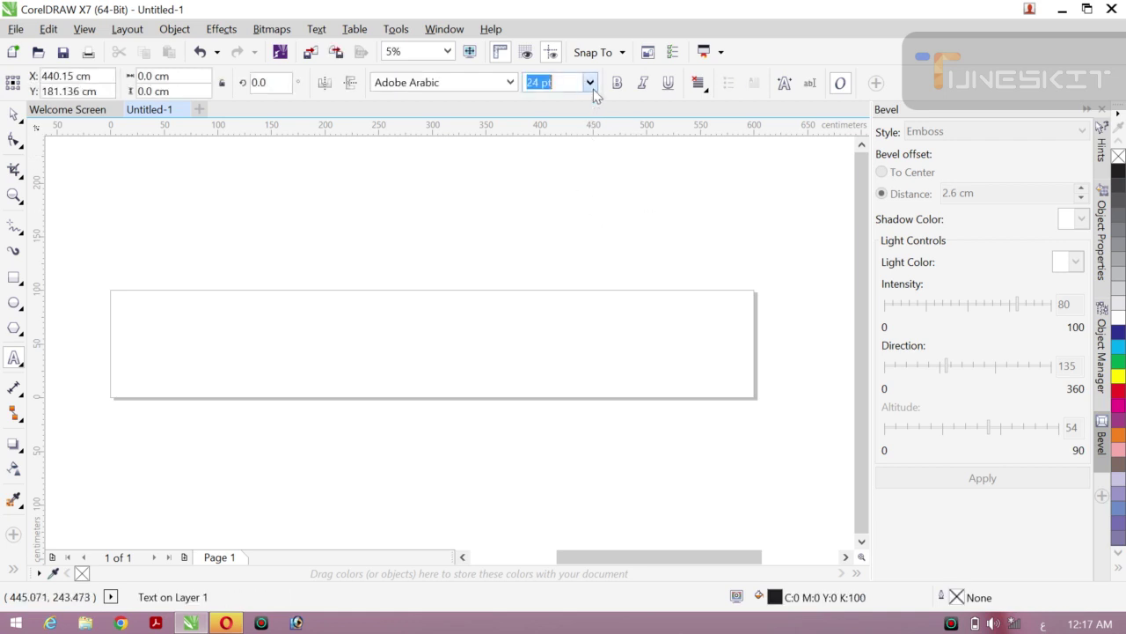
click(589, 83)
click(539, 396)
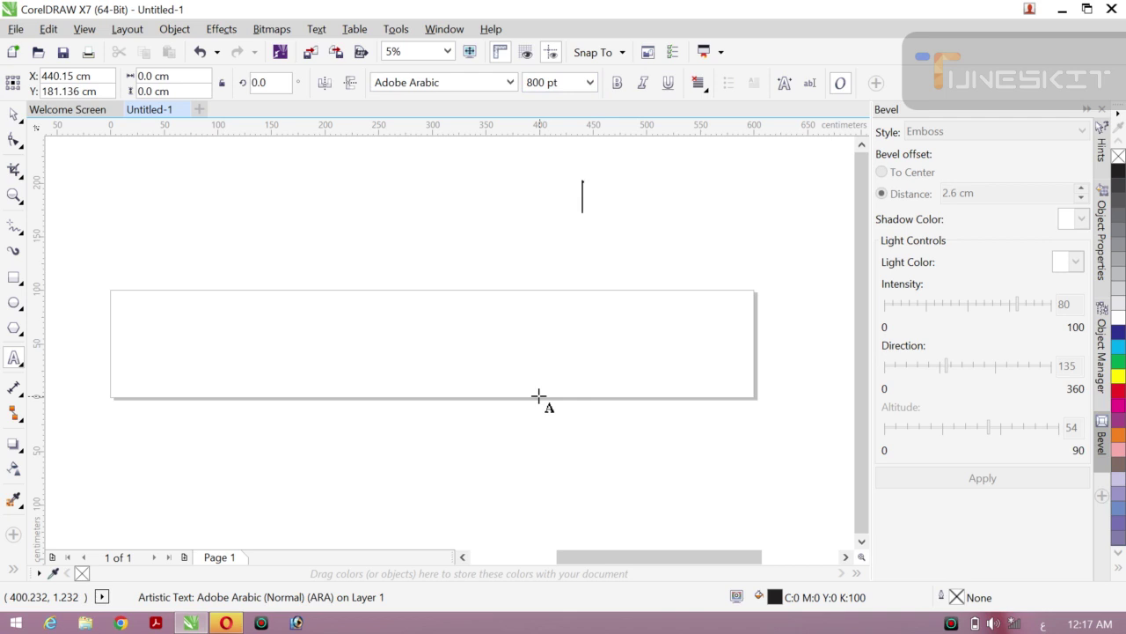
Step: Enter the Arabic text "تاميل ستارفودمارت" in the new text object and finish editing it
text(تا)
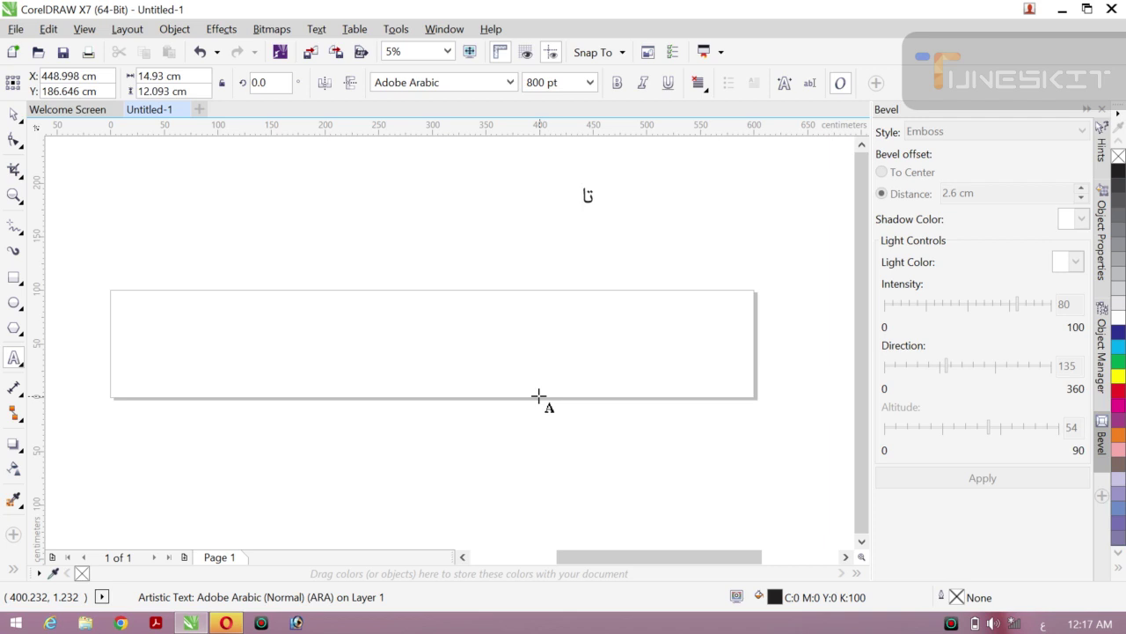
text(میل ستار)
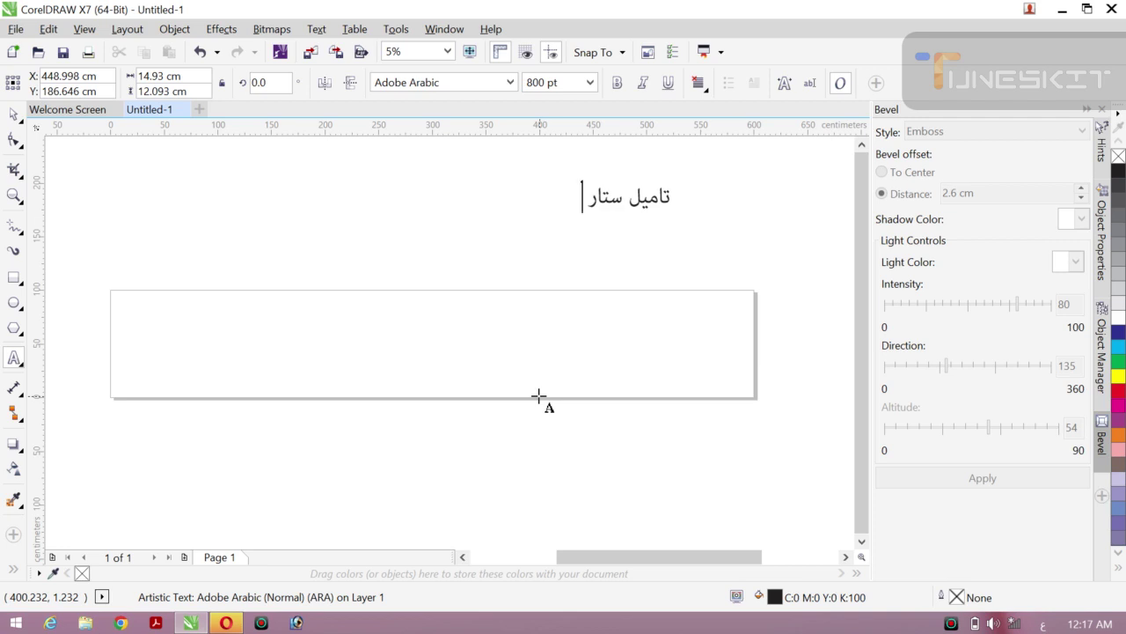
key(BackSpace)
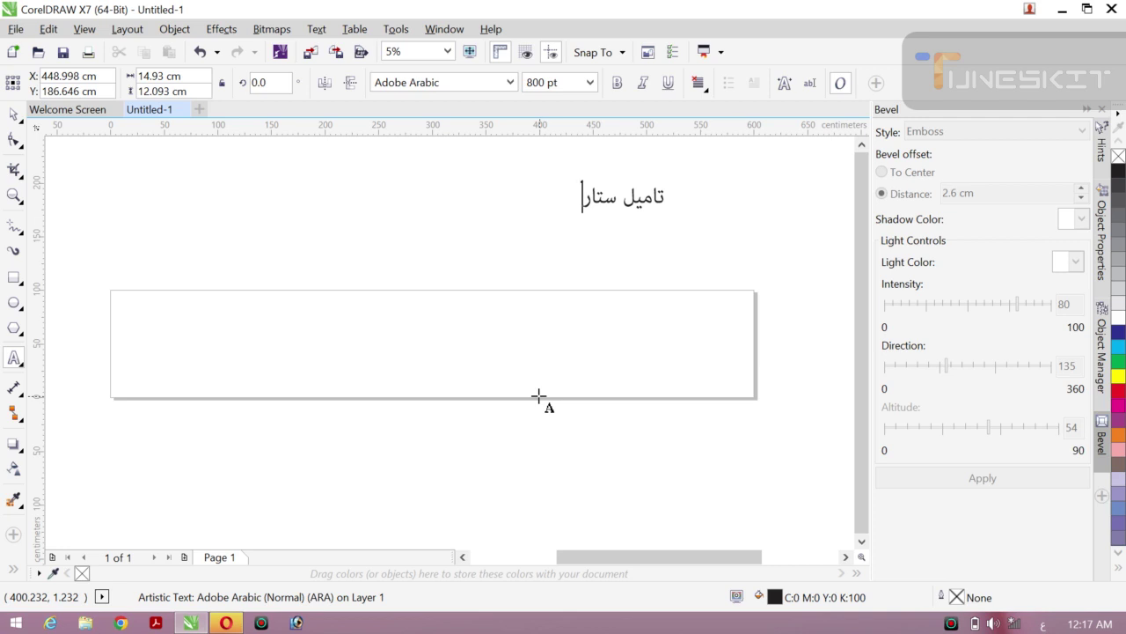
text(ف)
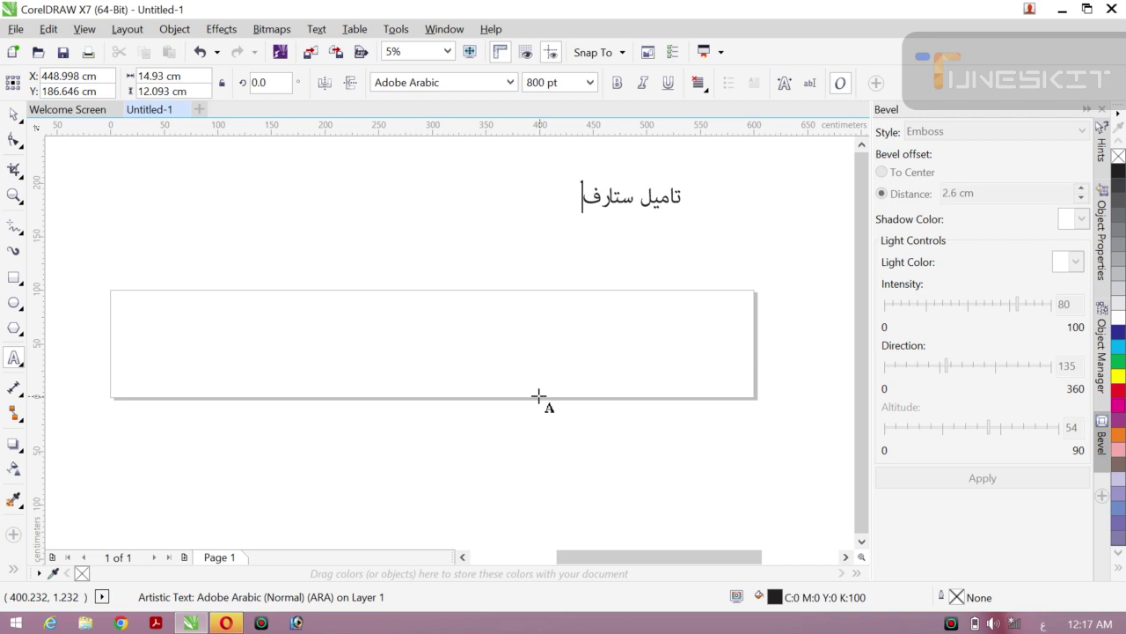
text(و)
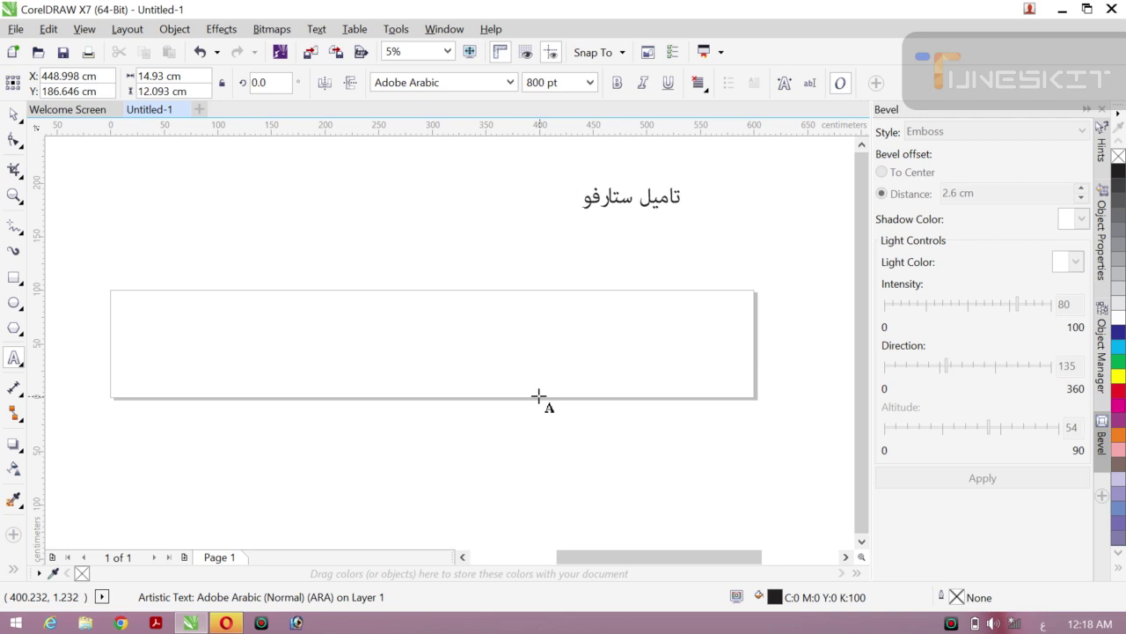
text(د)
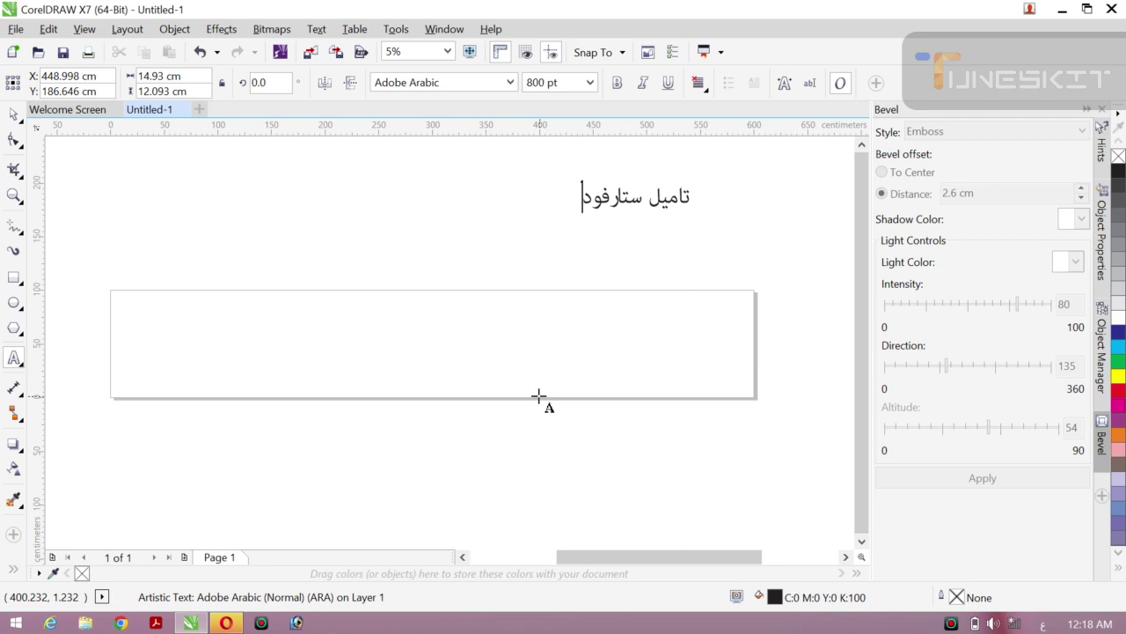
text(ما)
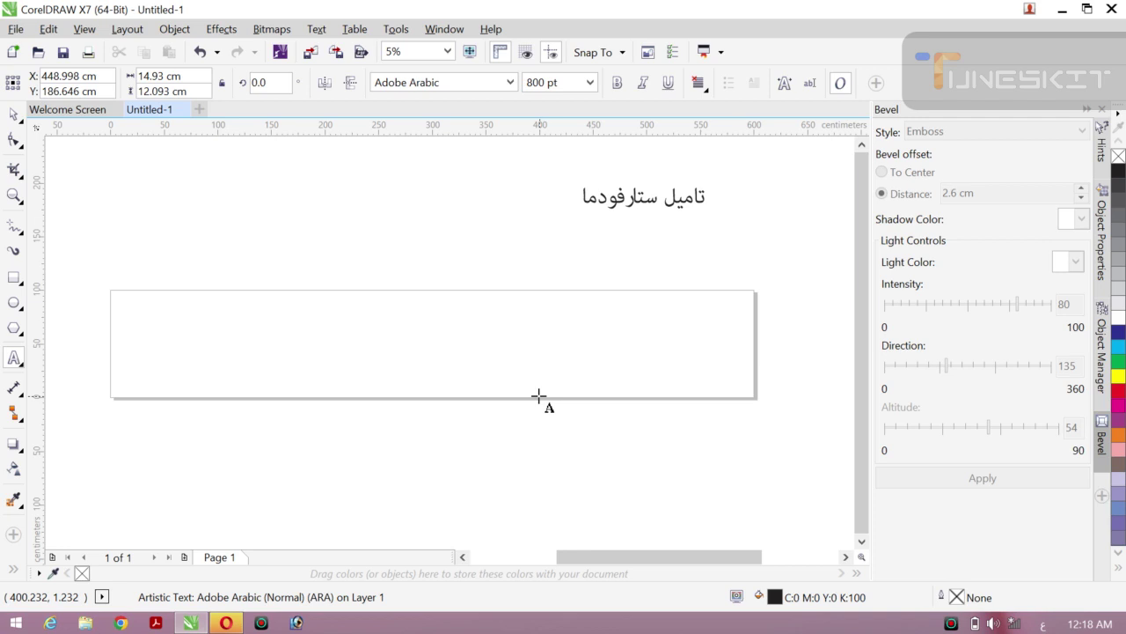
text(ر)
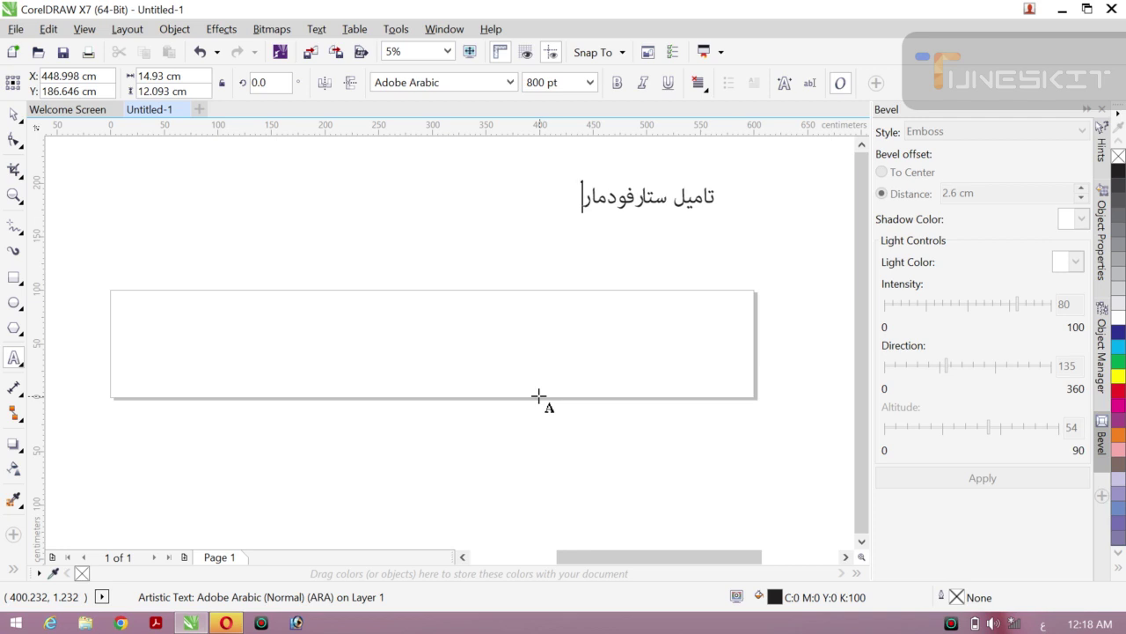
text(ت)
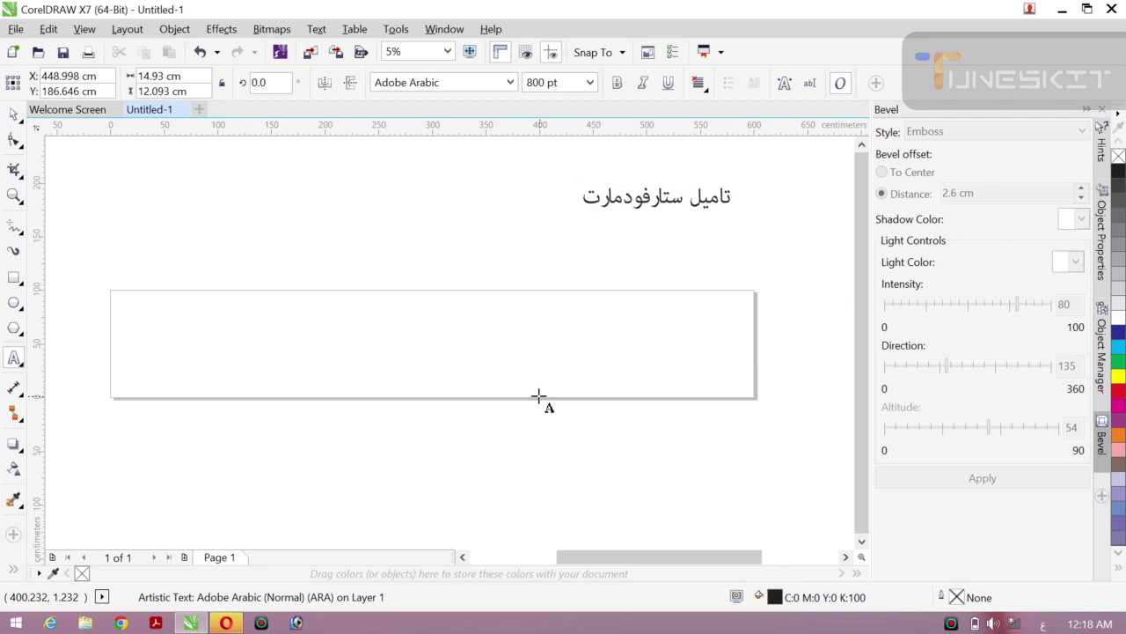
key(Escape)
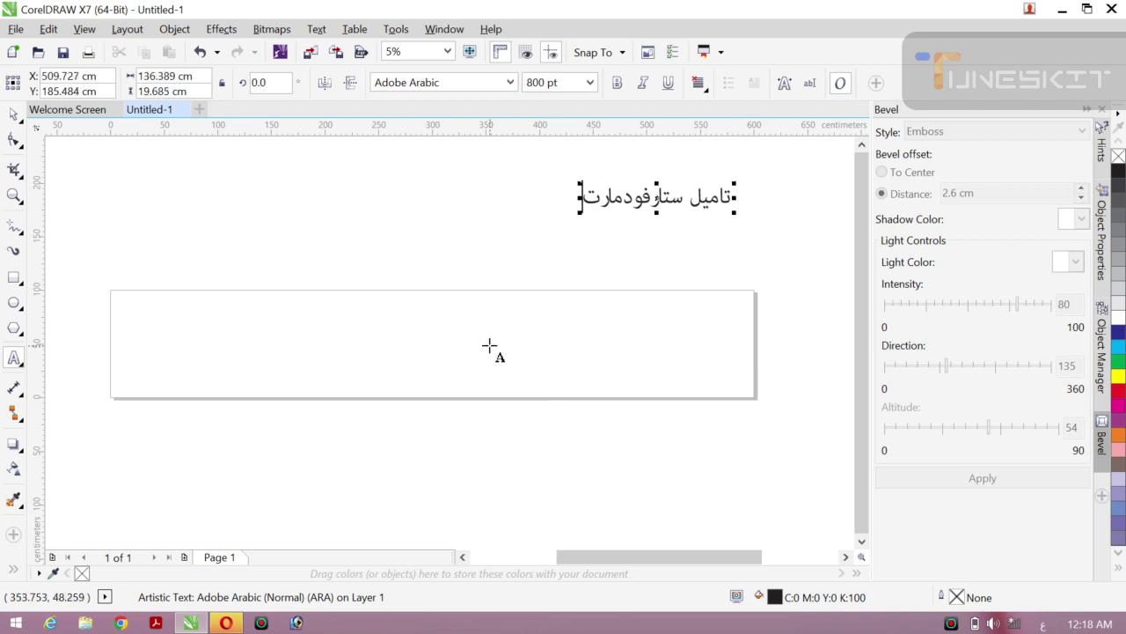
Step: Select the Arabic text as an object and center it on the page
click(22, 124)
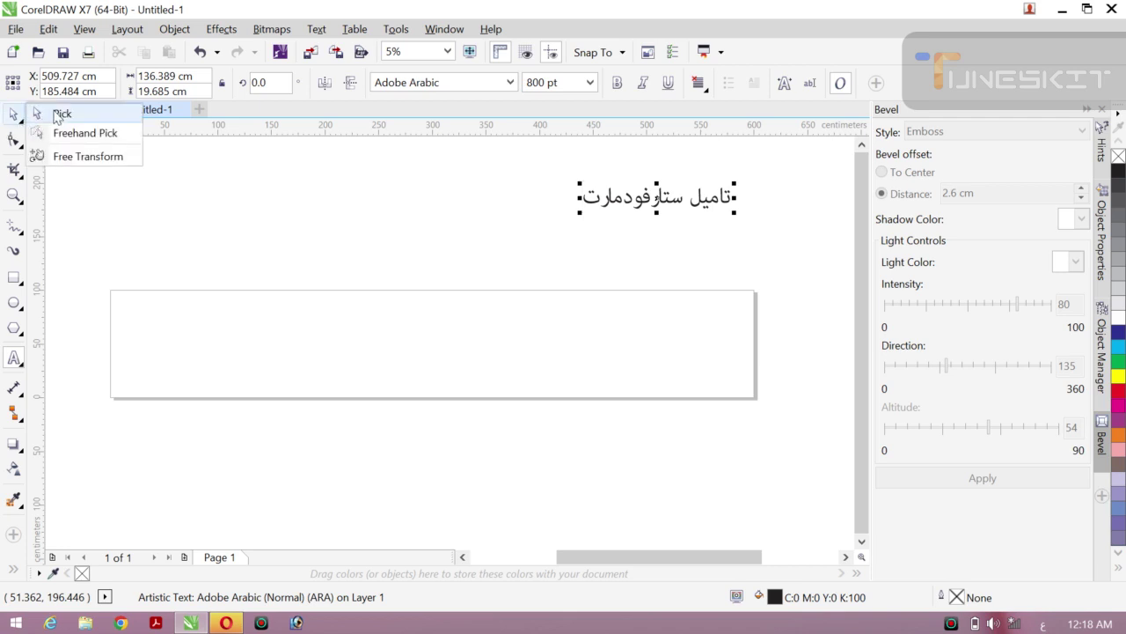
click(59, 115)
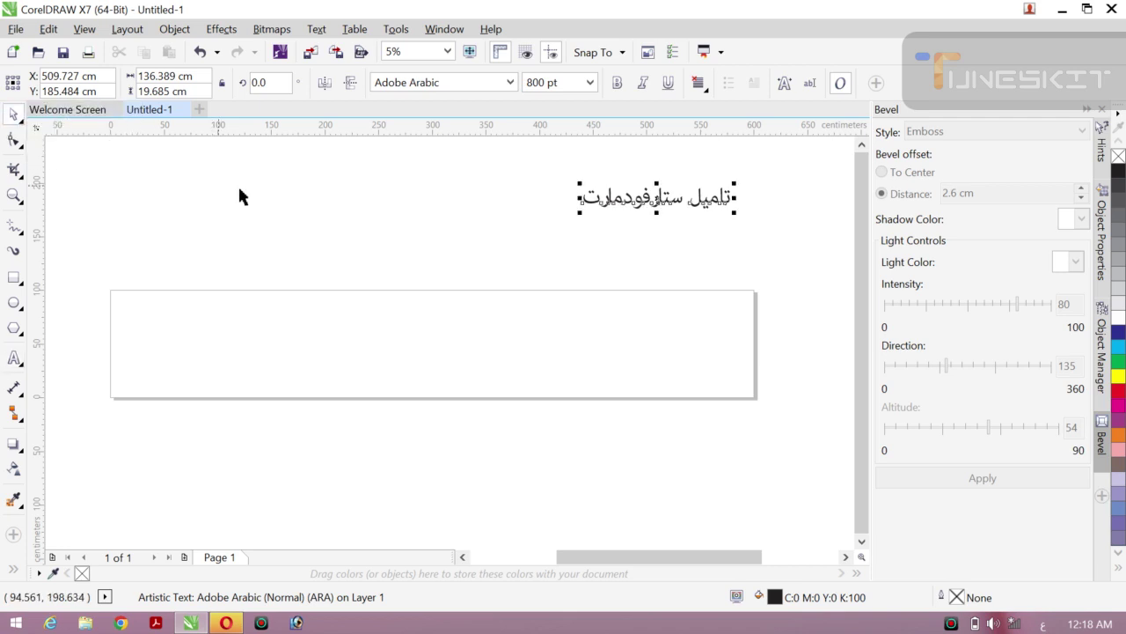
click(327, 200)
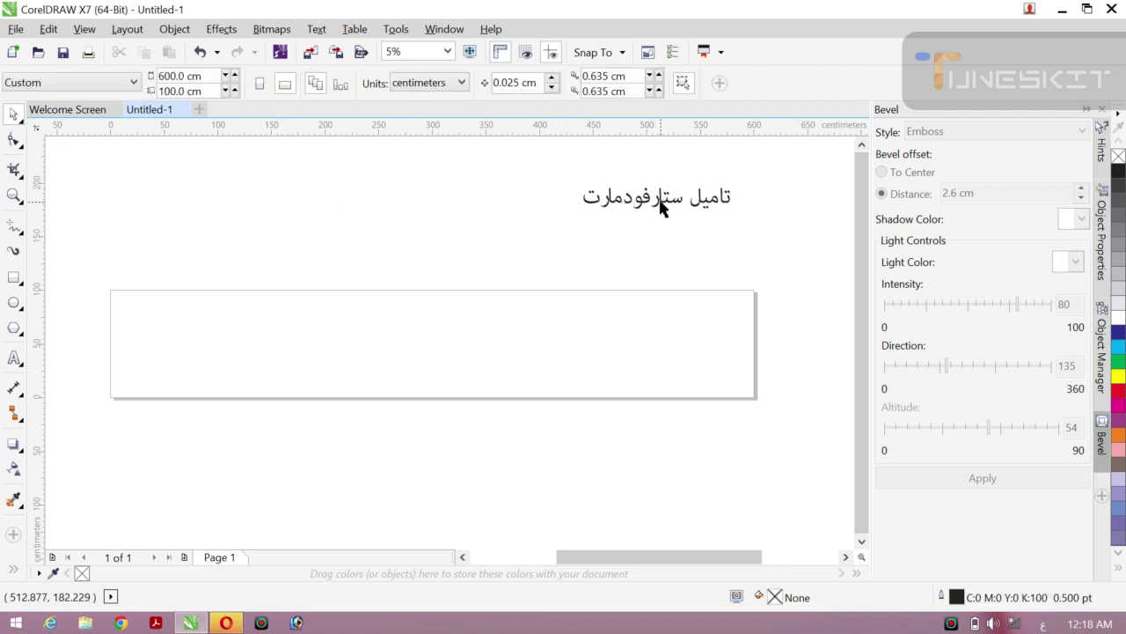
click(660, 199)
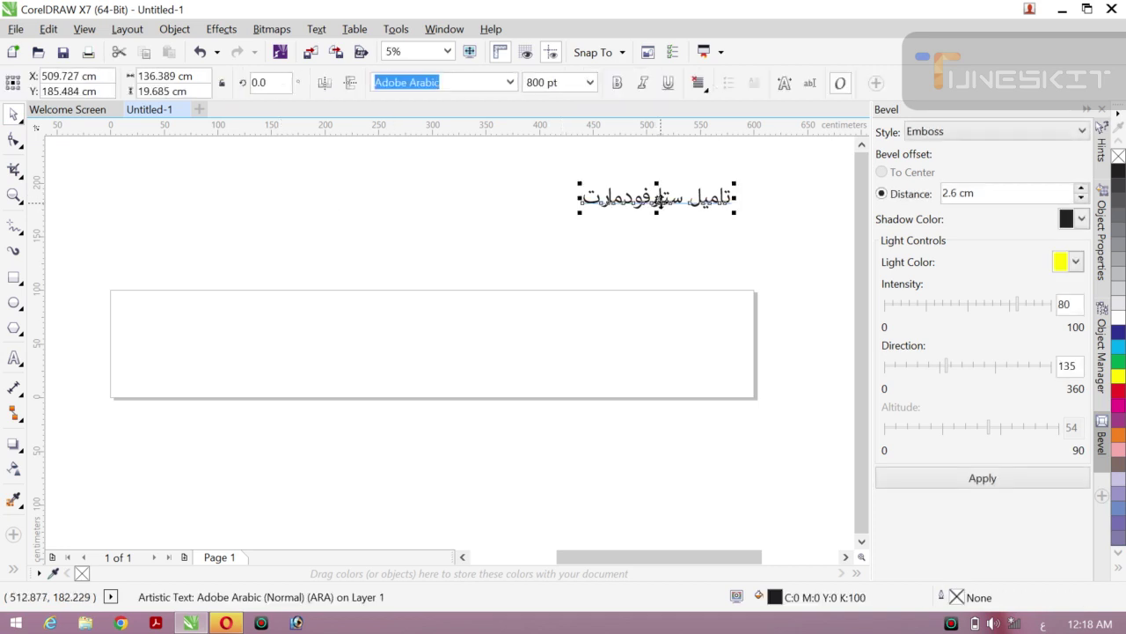
key(p)
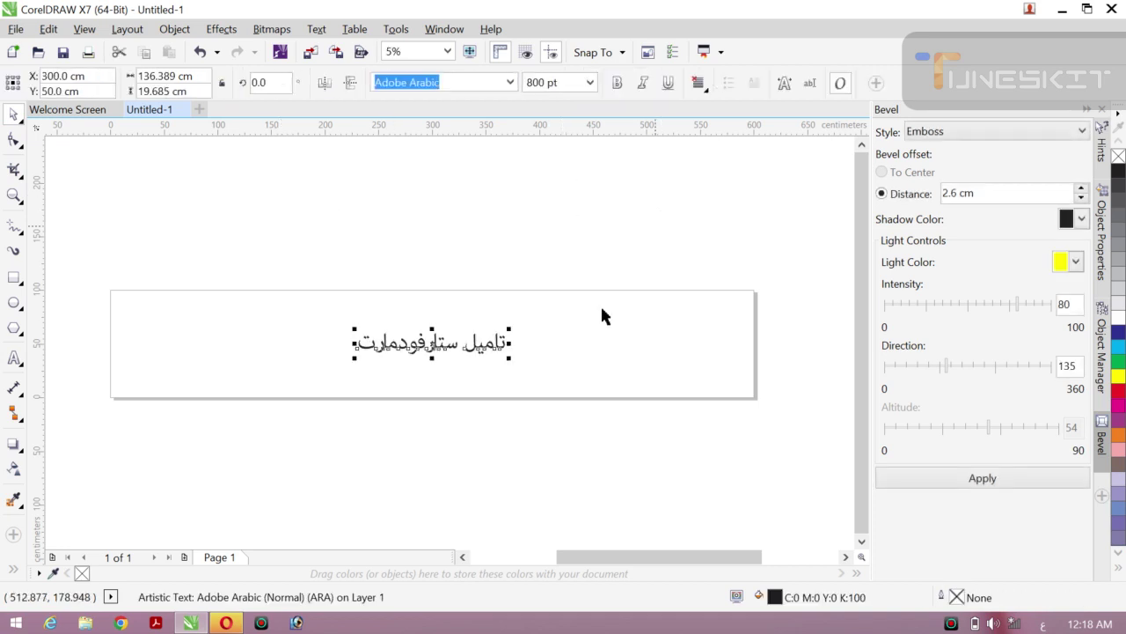
Step: Stretch the Arabic text in both directions to about 408 cm wide and 48 cm high
drag(510, 342, 649, 349)
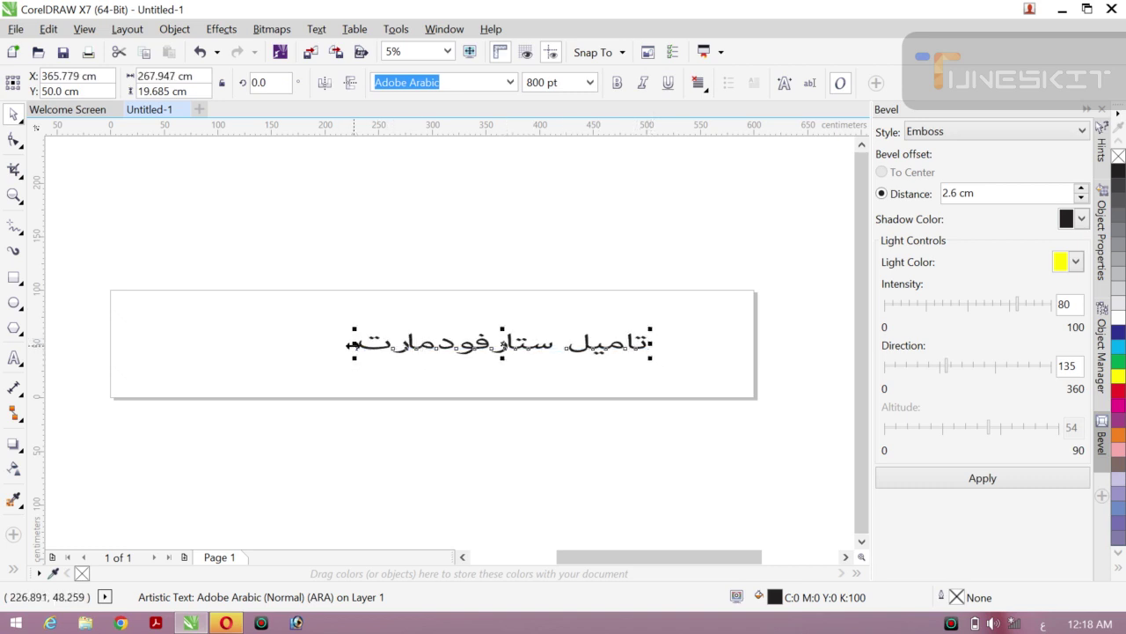
drag(350, 343, 204, 344)
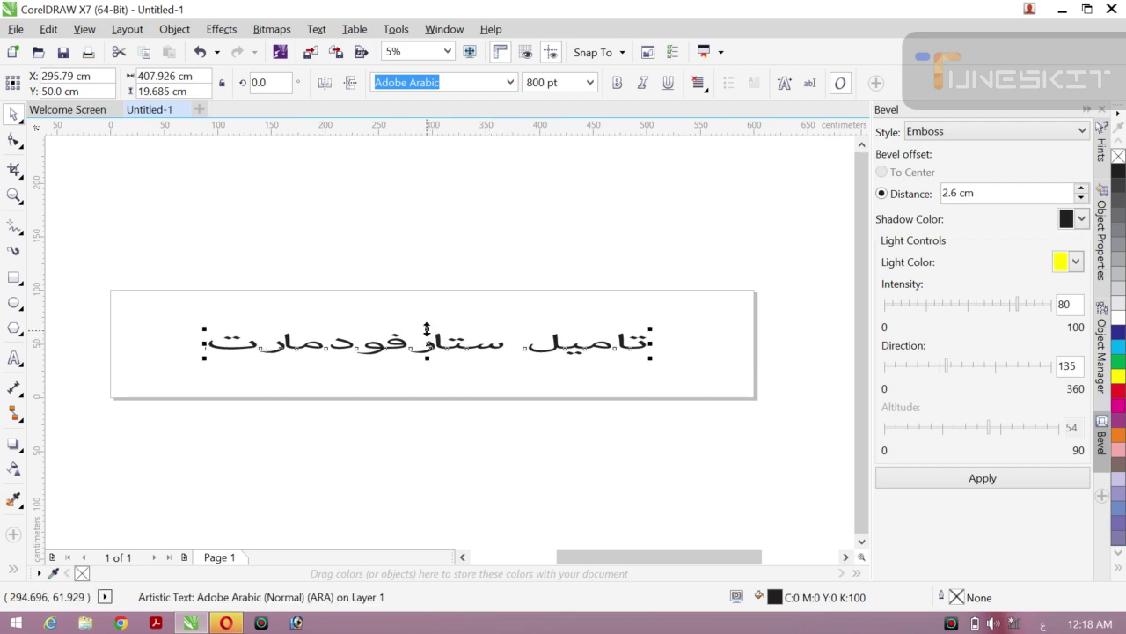
drag(428, 329, 424, 309)
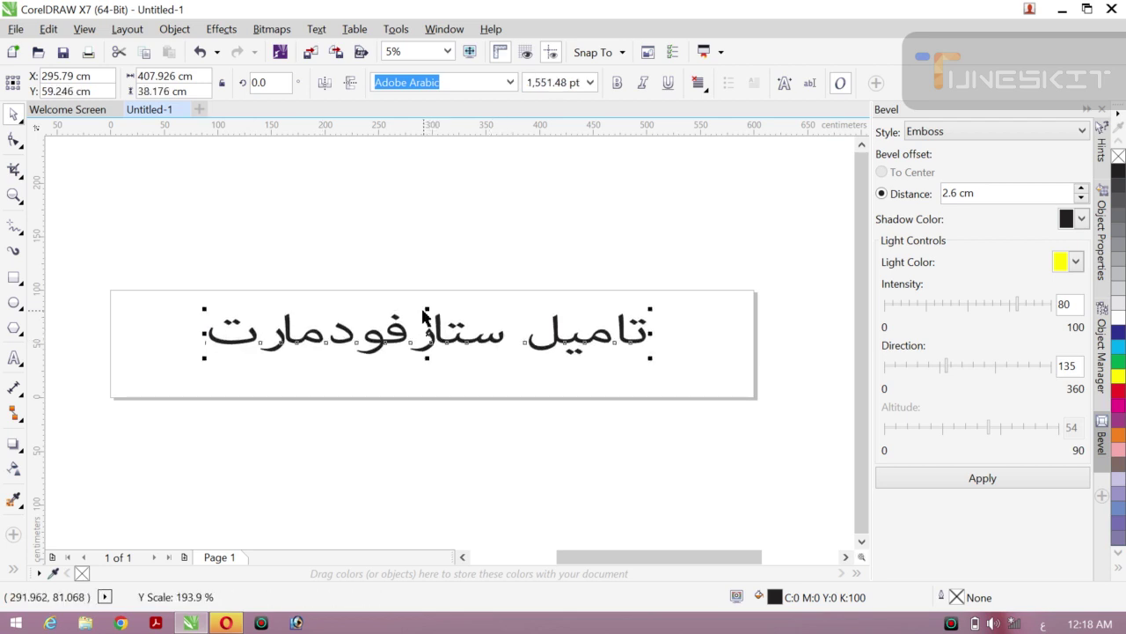
drag(427, 355, 427, 367)
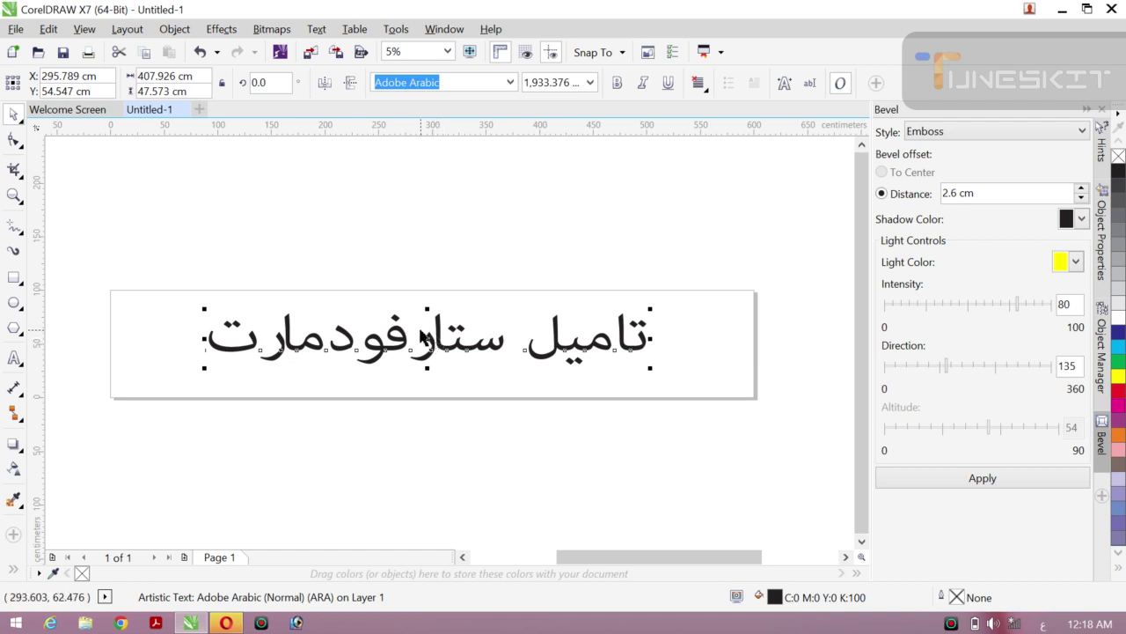
Step: Make the Arabic text bold and move it off the banner into the empty area above the page
drag(430, 343, 428, 324)
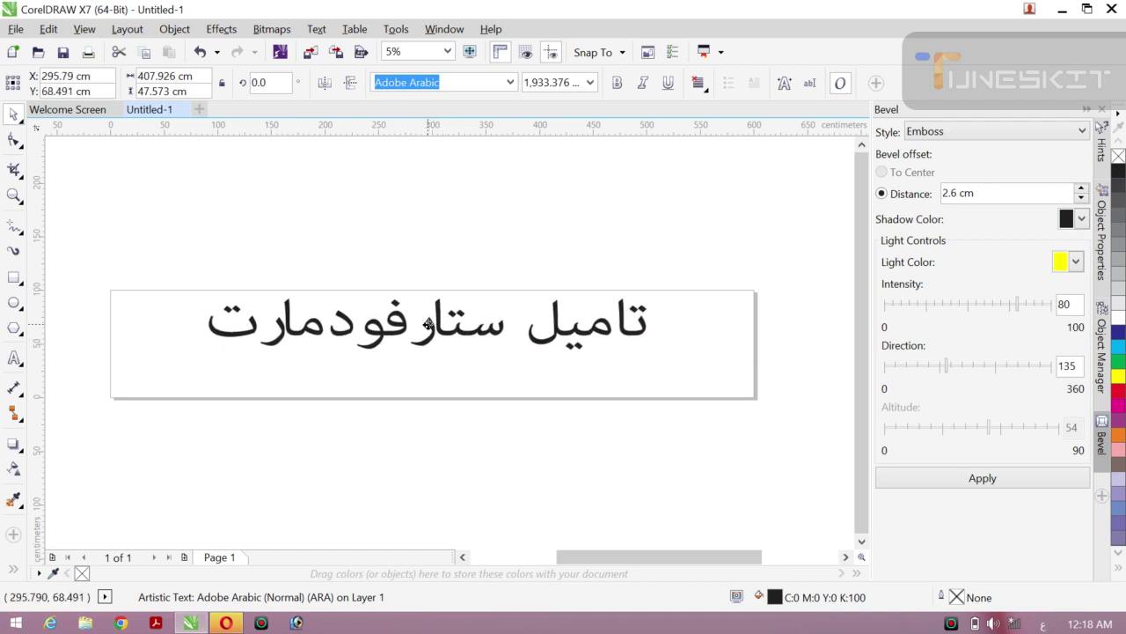
click(616, 83)
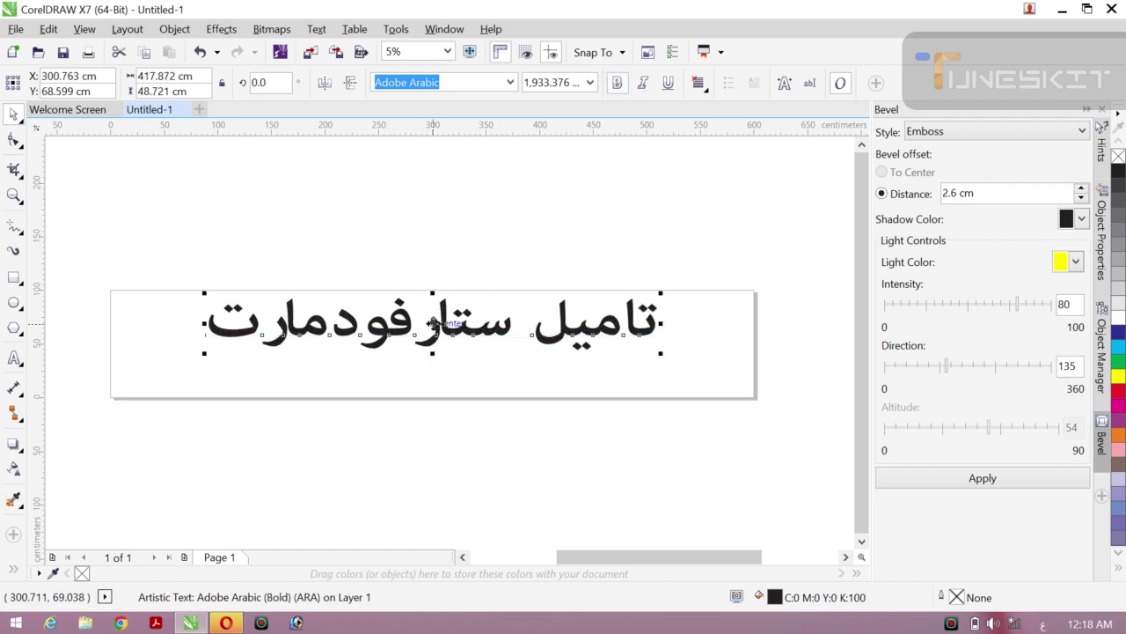
drag(431, 323, 287, 203)
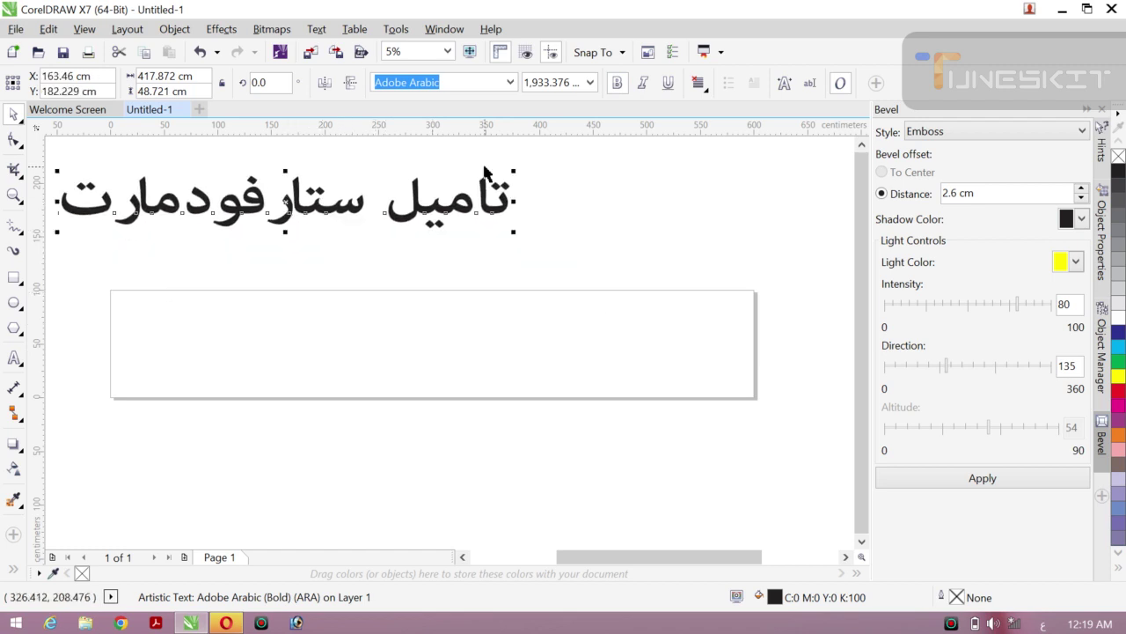
Step: Change the Arabic text's font to A Arghavan (Bold) and deselect the text
click(509, 83)
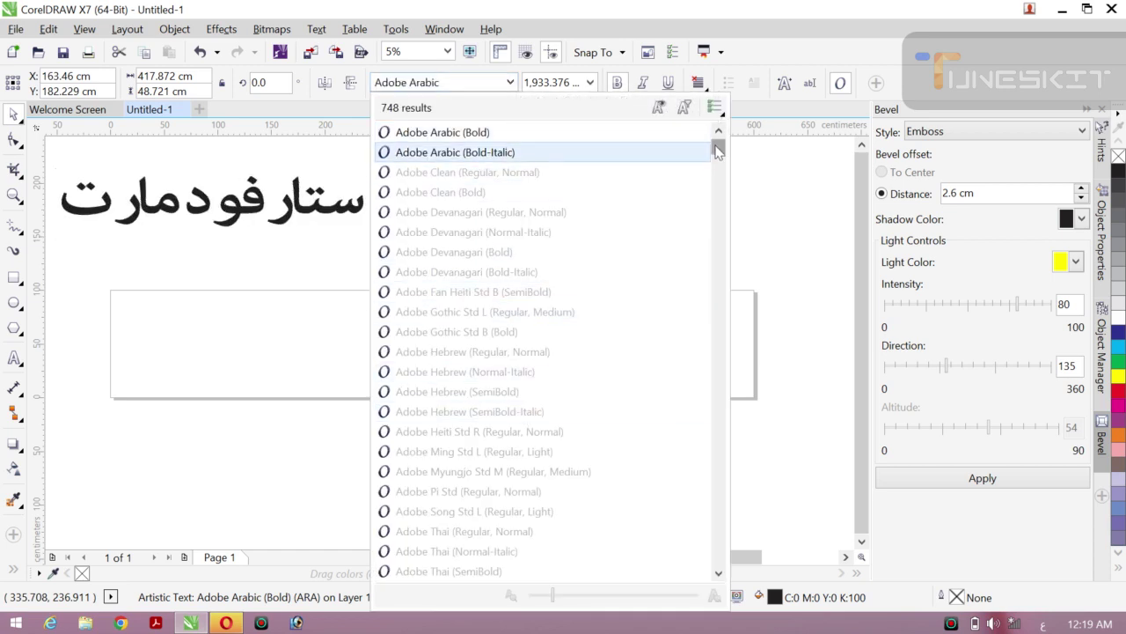
drag(718, 152, 719, 162)
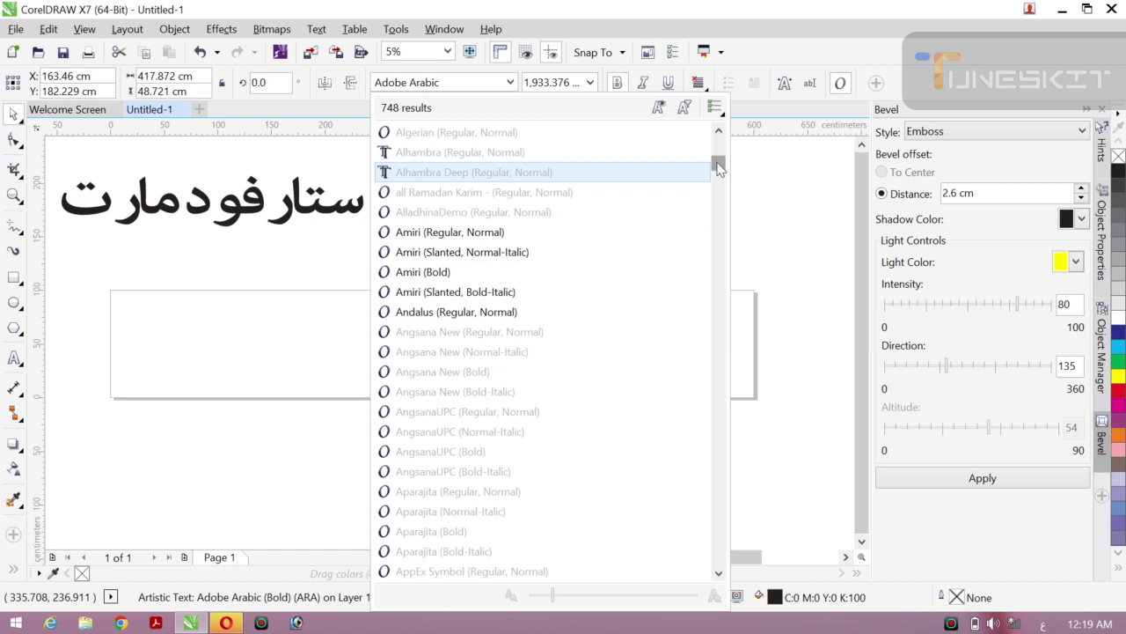
scroll(714, 166, up, 3)
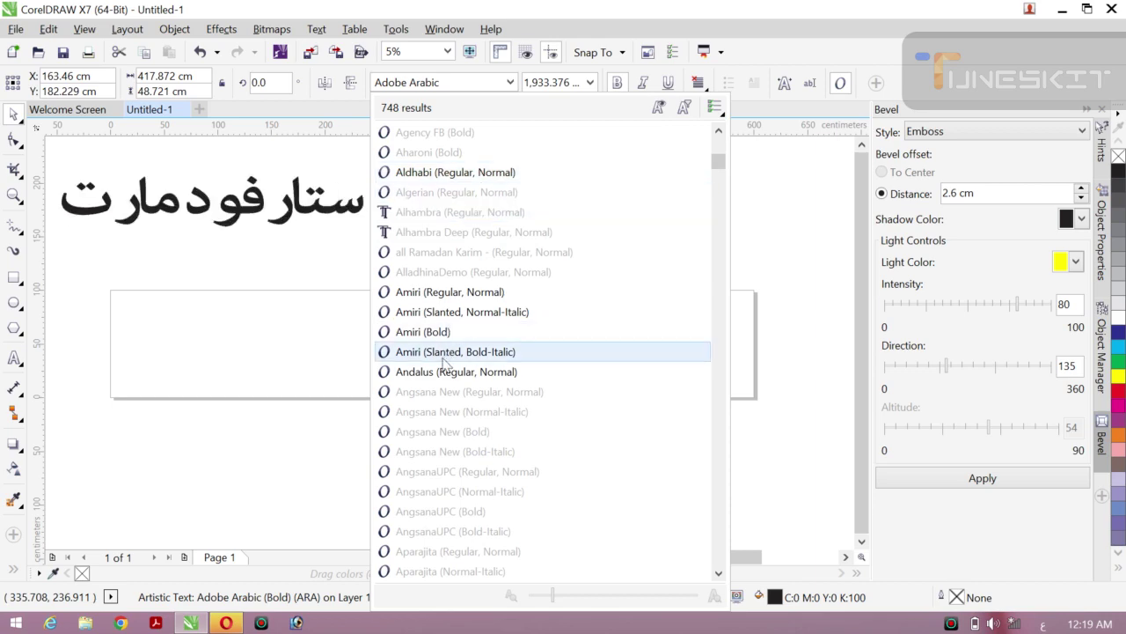
mouse_move(719, 168)
mouse_down()
mouse_move(720, 251)
mouse_move(724, 183)
mouse_up()
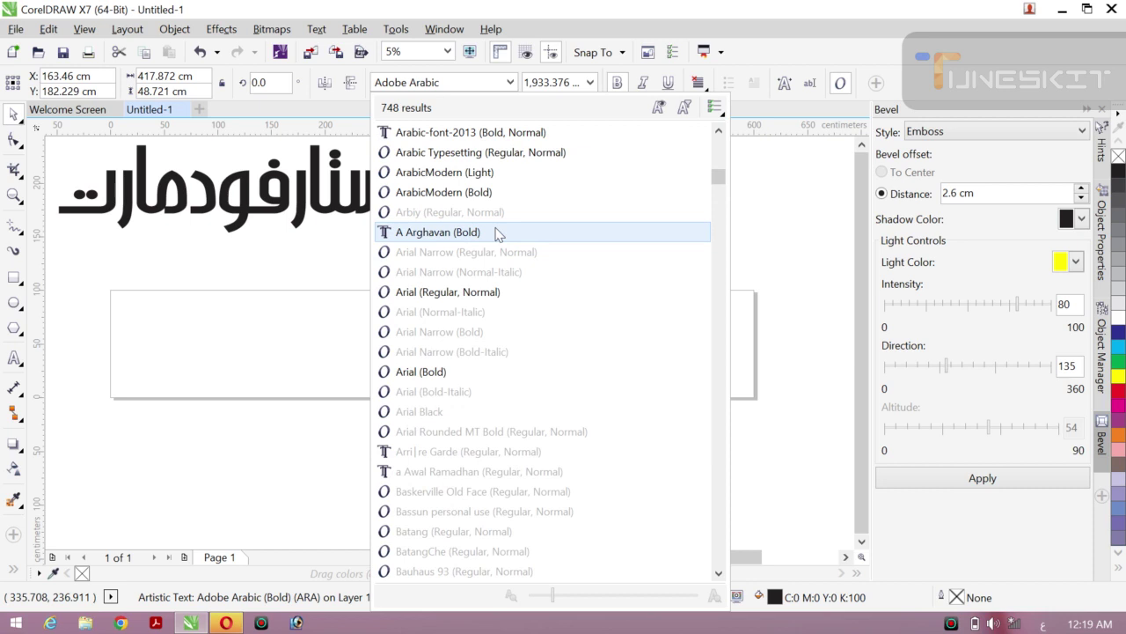
click(496, 232)
click(492, 222)
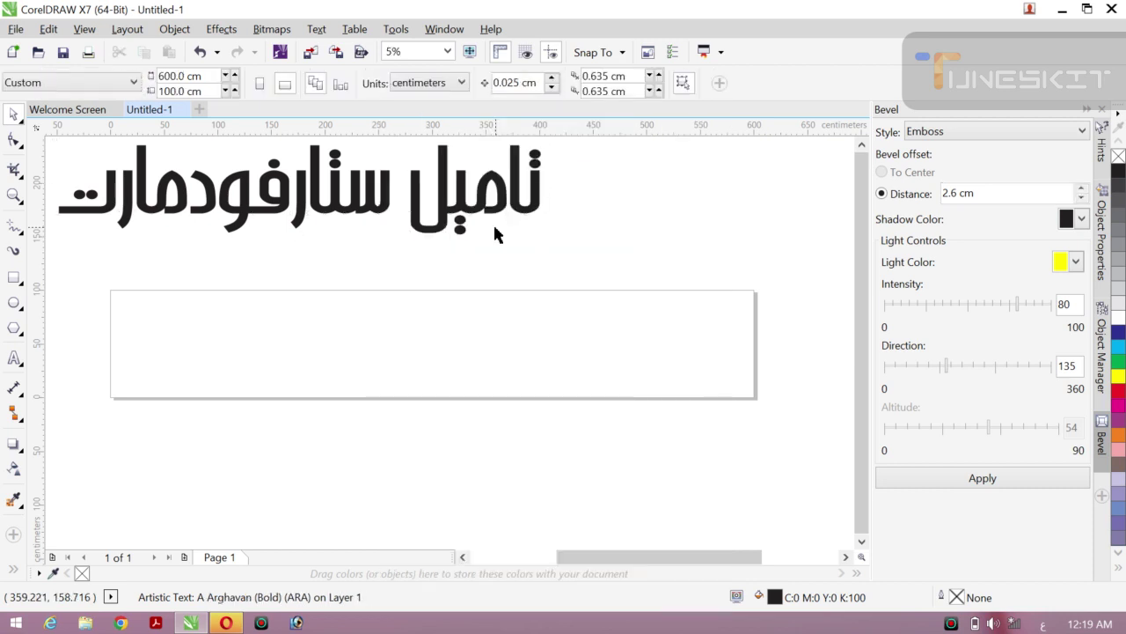
Step: Move the Arabic text onto the upper middle of the banner and scale it down to about 242 × 45 cm
click(357, 211)
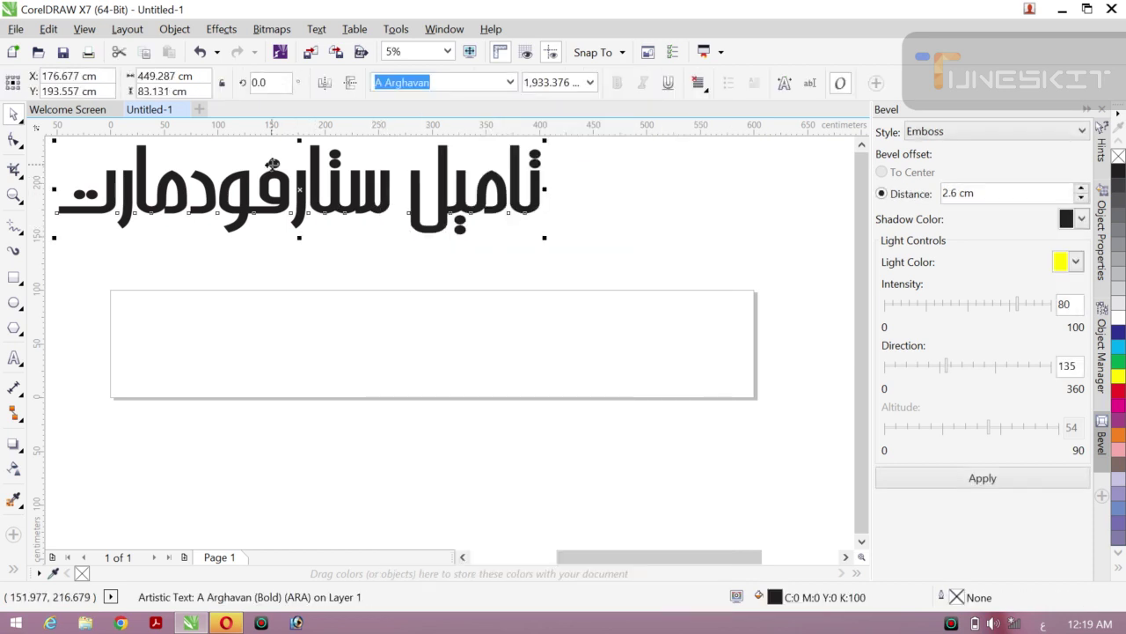
drag(300, 191, 433, 334)
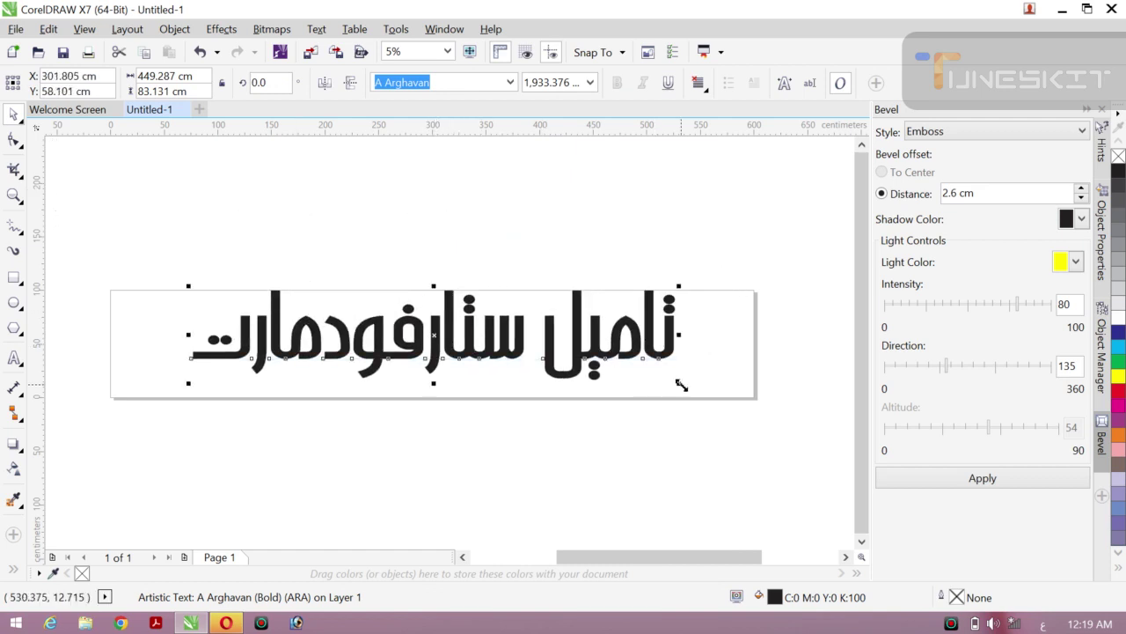
drag(679, 384, 619, 372)
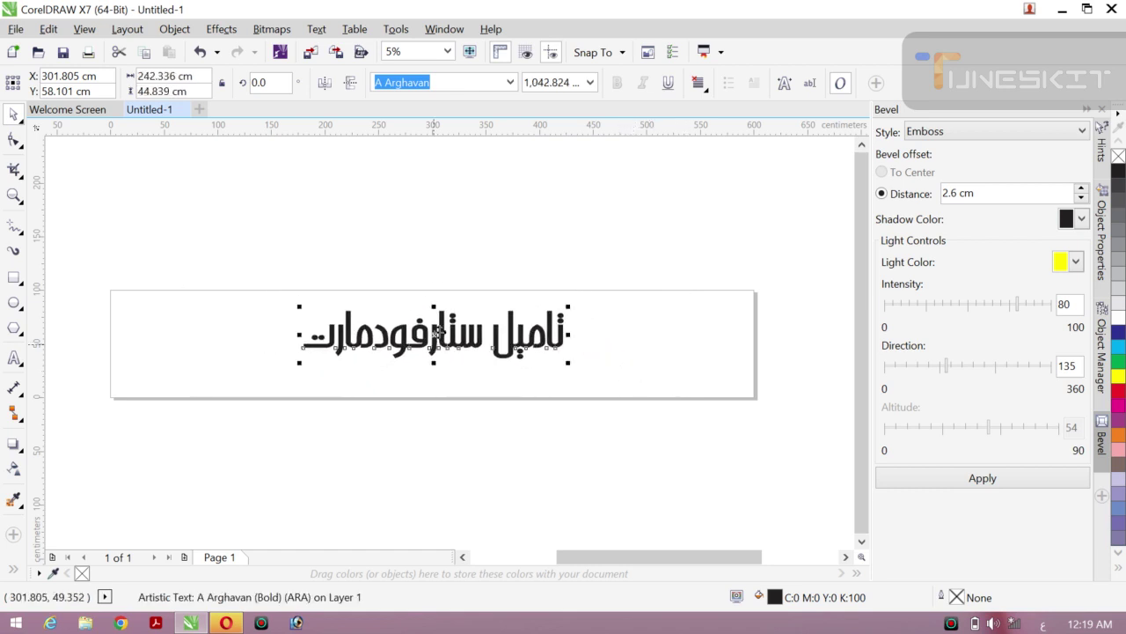
drag(438, 326, 434, 320)
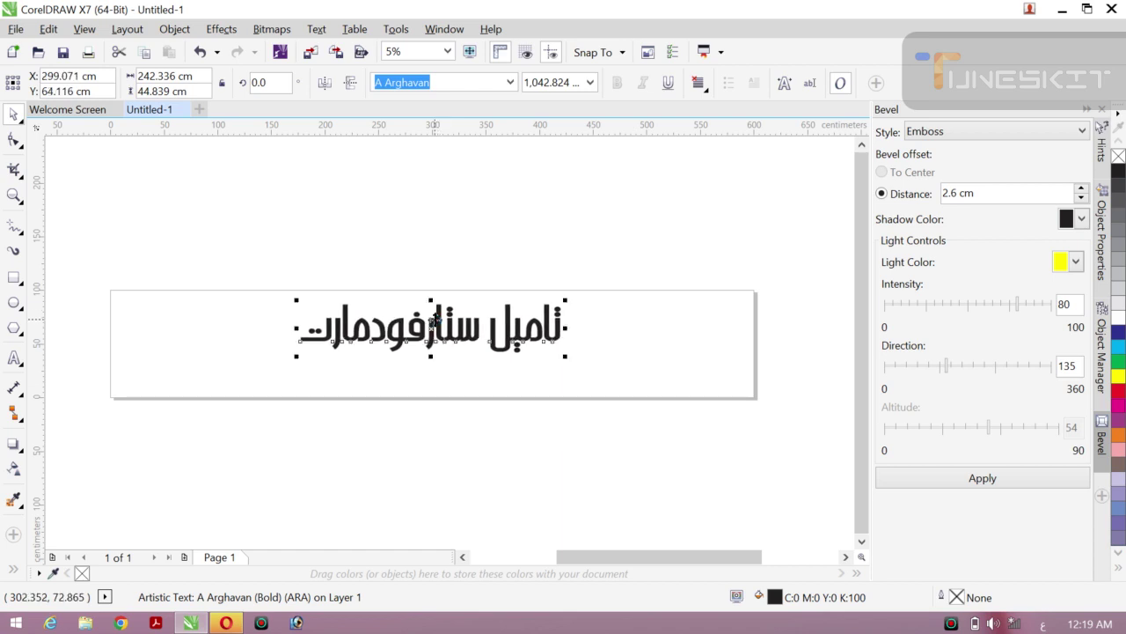
Step: Widen the Arabic text's letter spacing with the Shape tool until the text is about 387 cm wide
click(14, 143)
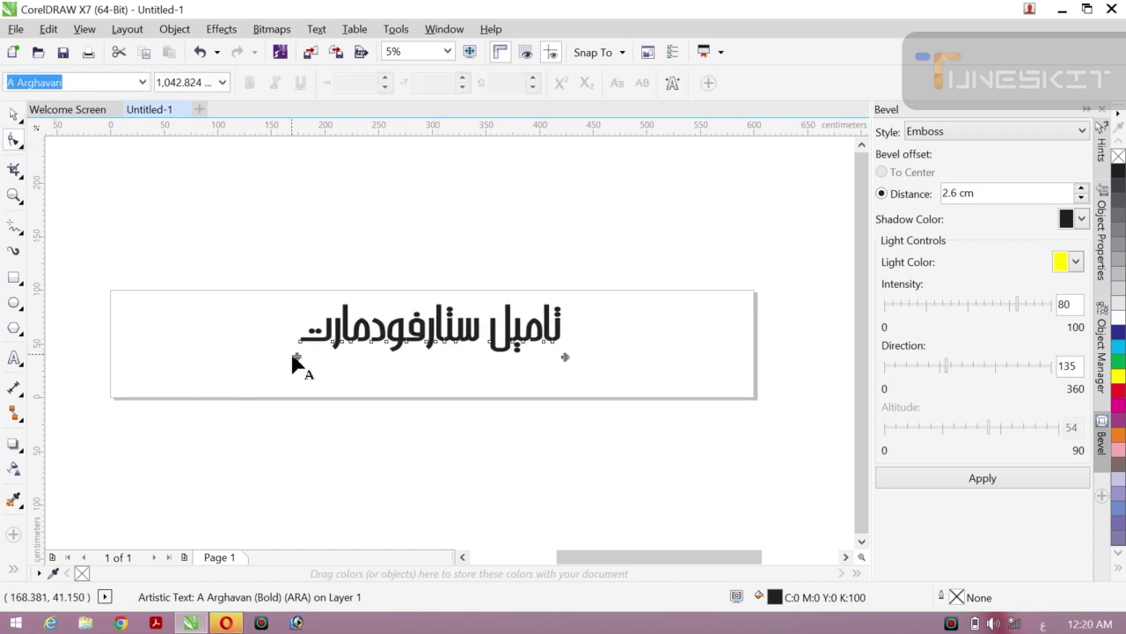
click(513, 324)
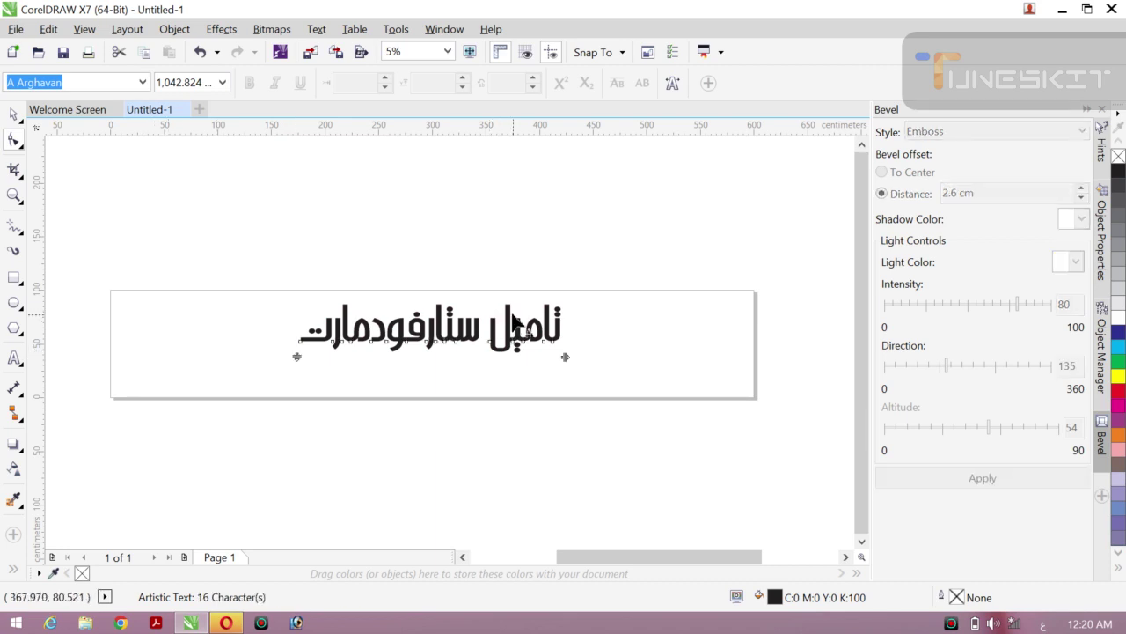
drag(564, 358, 669, 372)
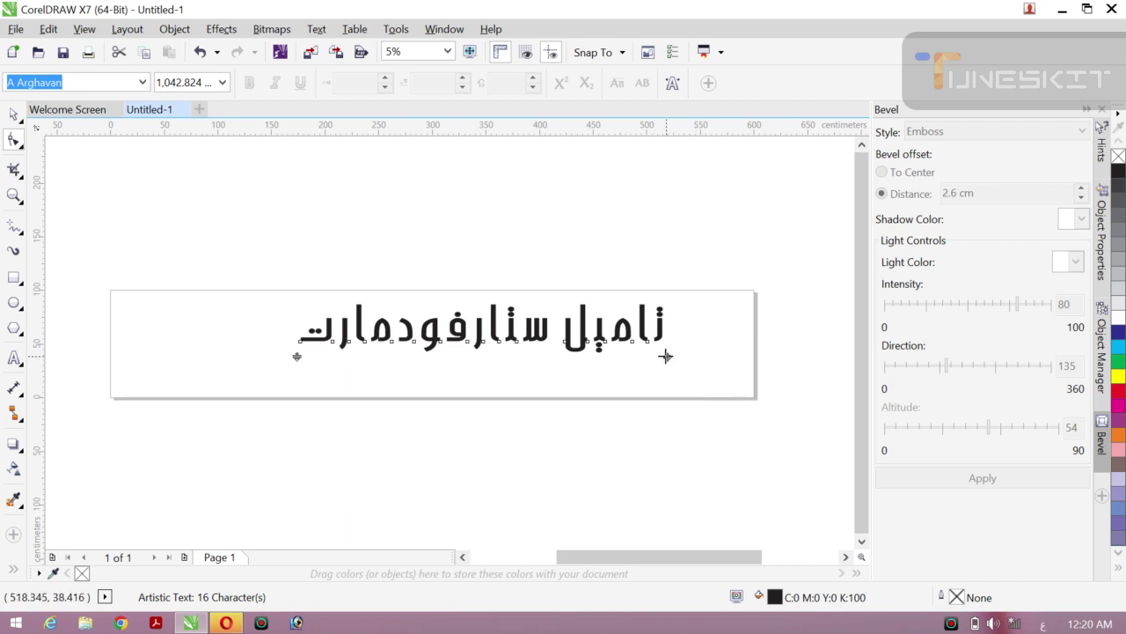
drag(665, 355, 718, 361)
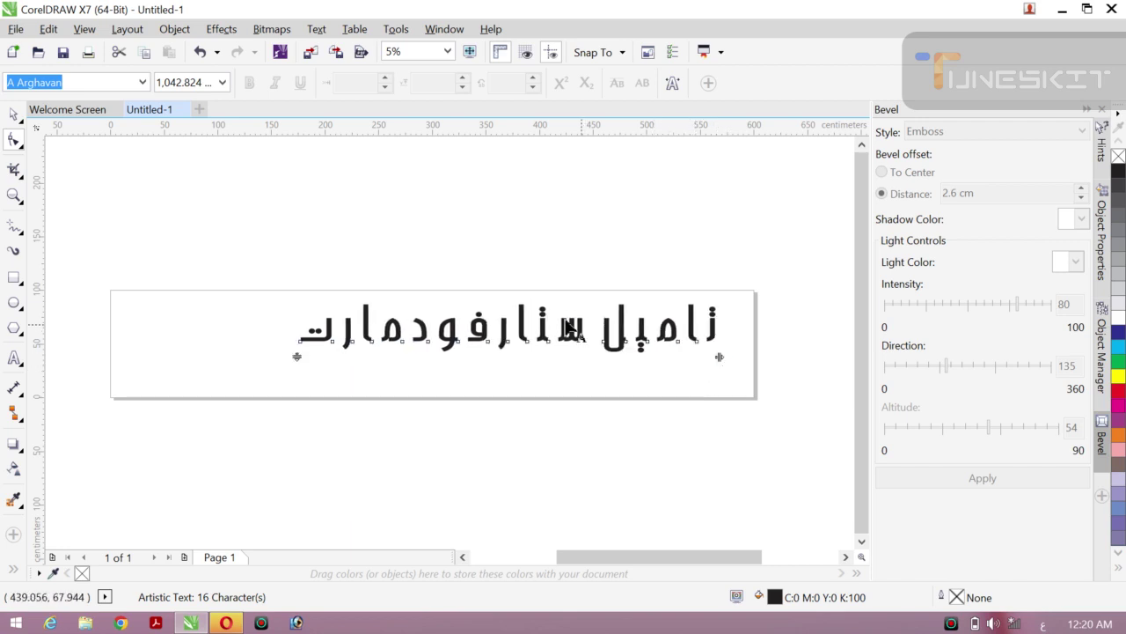
click(24, 123)
click(53, 112)
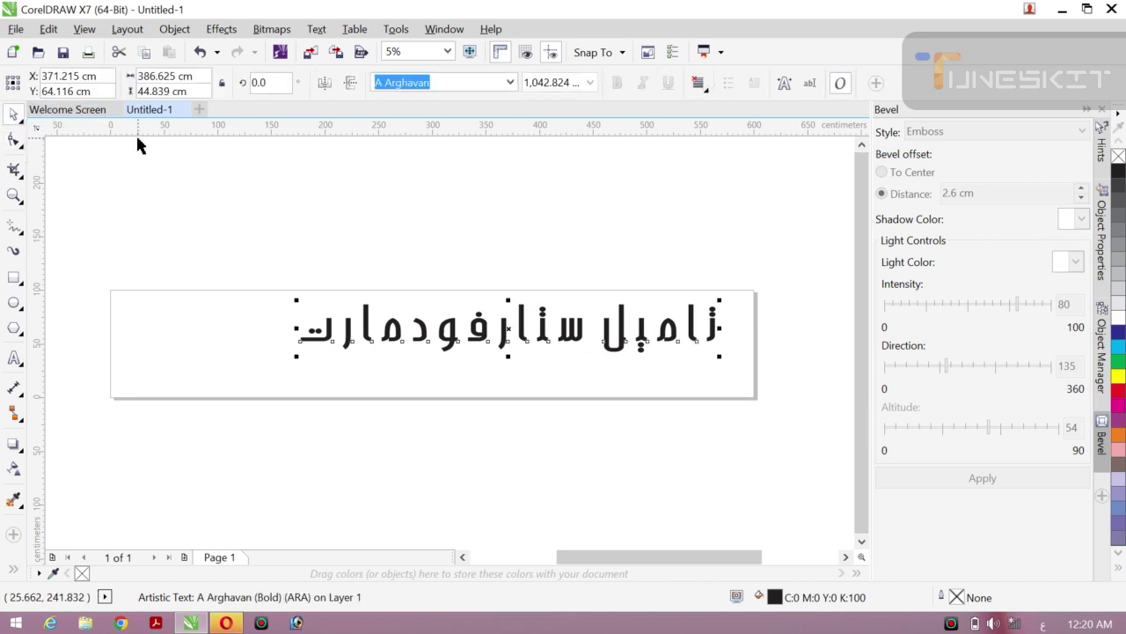
Step: Reduce the Arabic text's height to about 35 cm, place it centrally in the banner's upper half and deselect it
drag(510, 327, 442, 298)
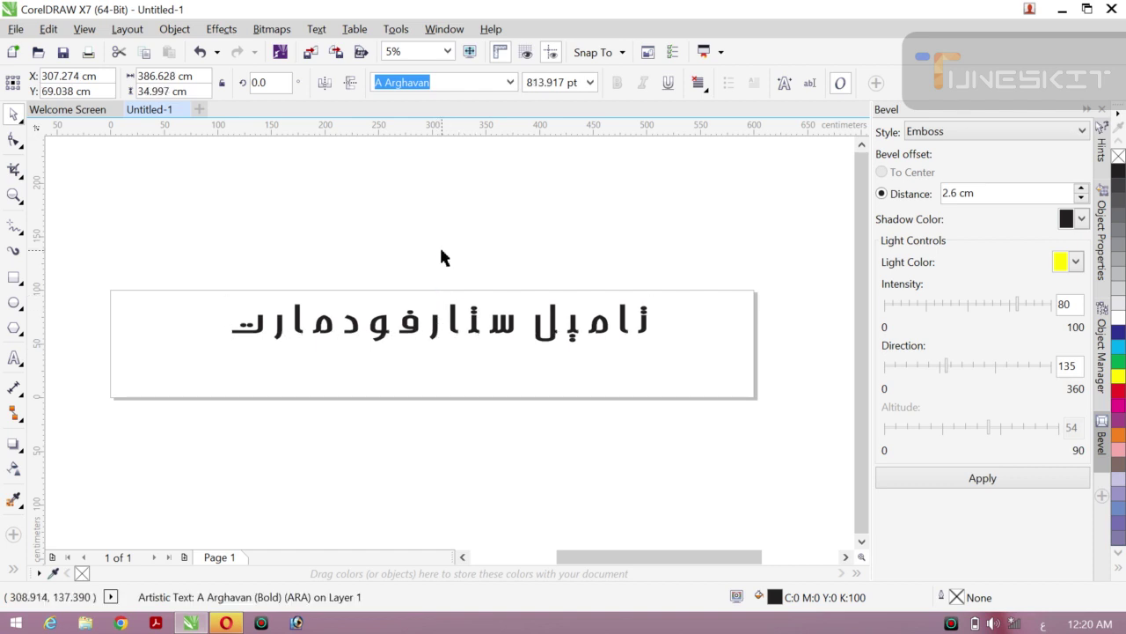
click(442, 257)
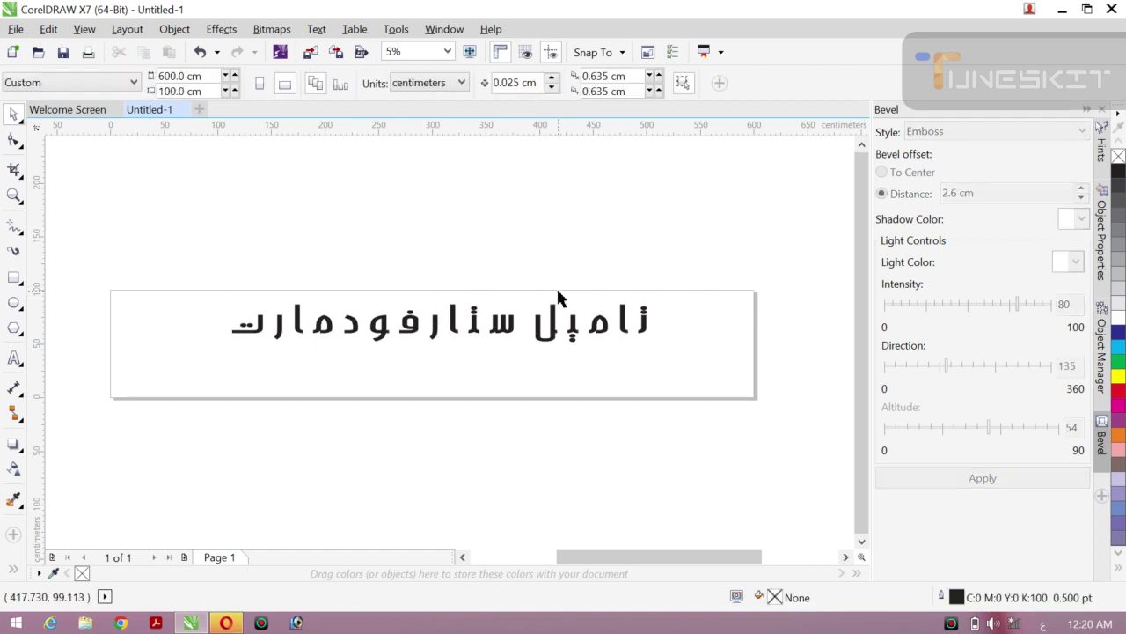
click(543, 338)
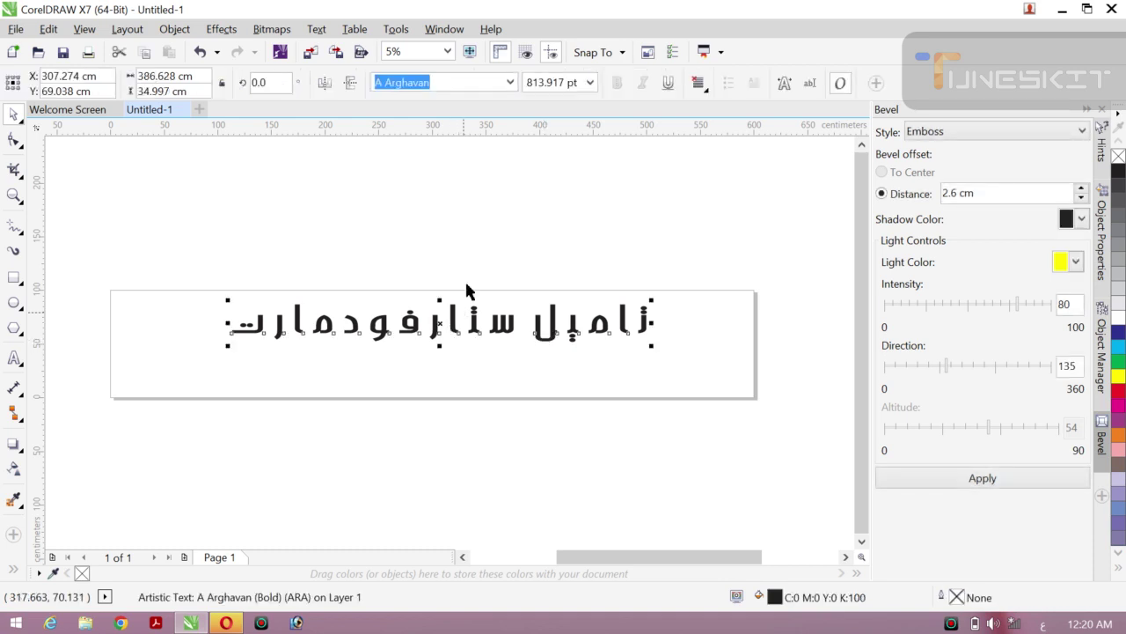
click(465, 253)
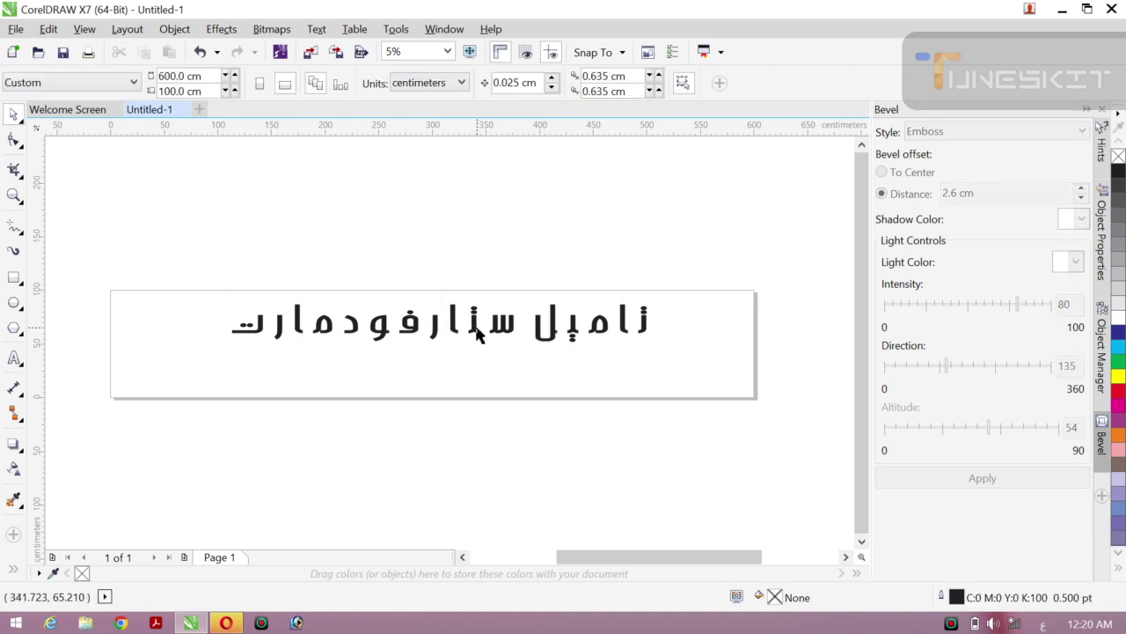
click(446, 329)
mouse_move(447, 329)
mouse_down()
mouse_move(458, 334)
mouse_move(444, 321)
mouse_up()
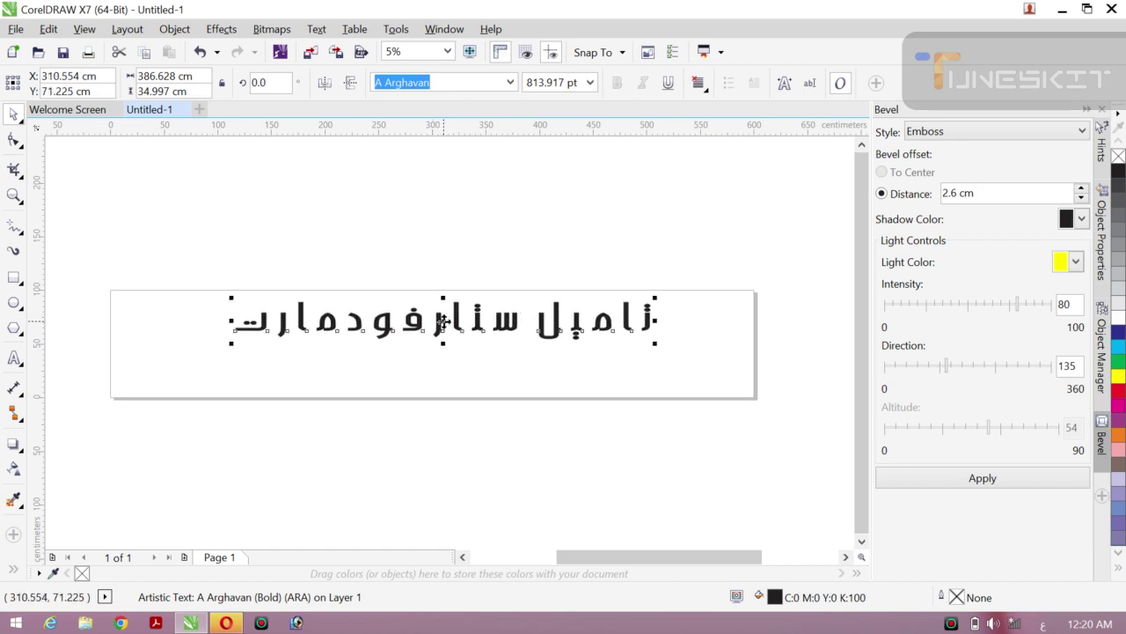
click(447, 260)
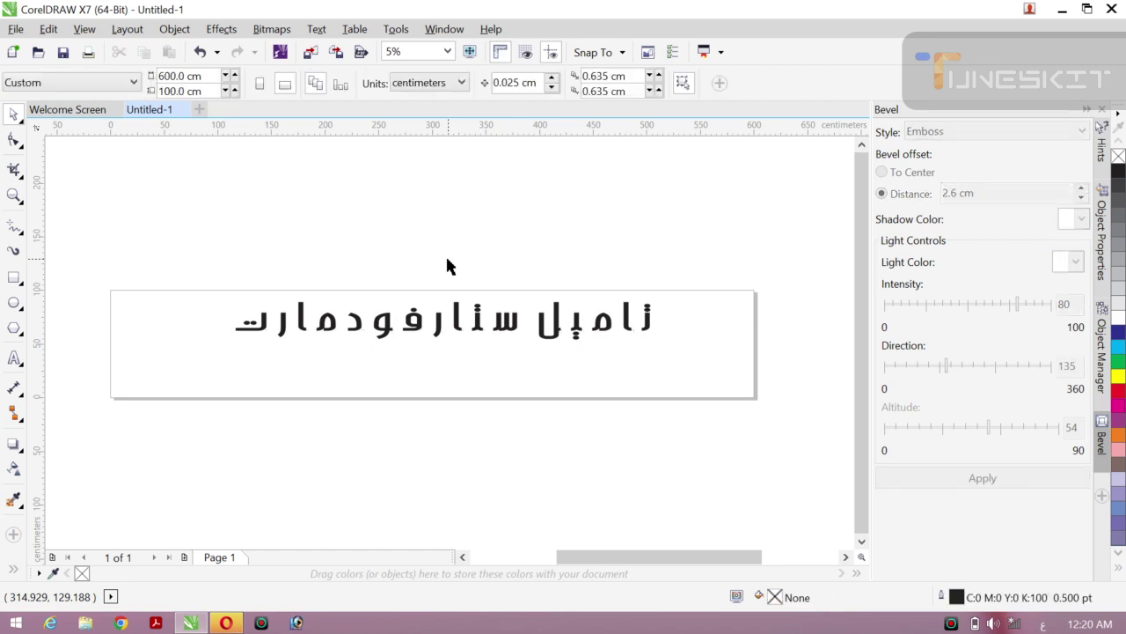
Step: Start a new artistic text in the empty area above the banner at 800 pt, with the English (United States) US keyboard active
click(15, 359)
click(247, 197)
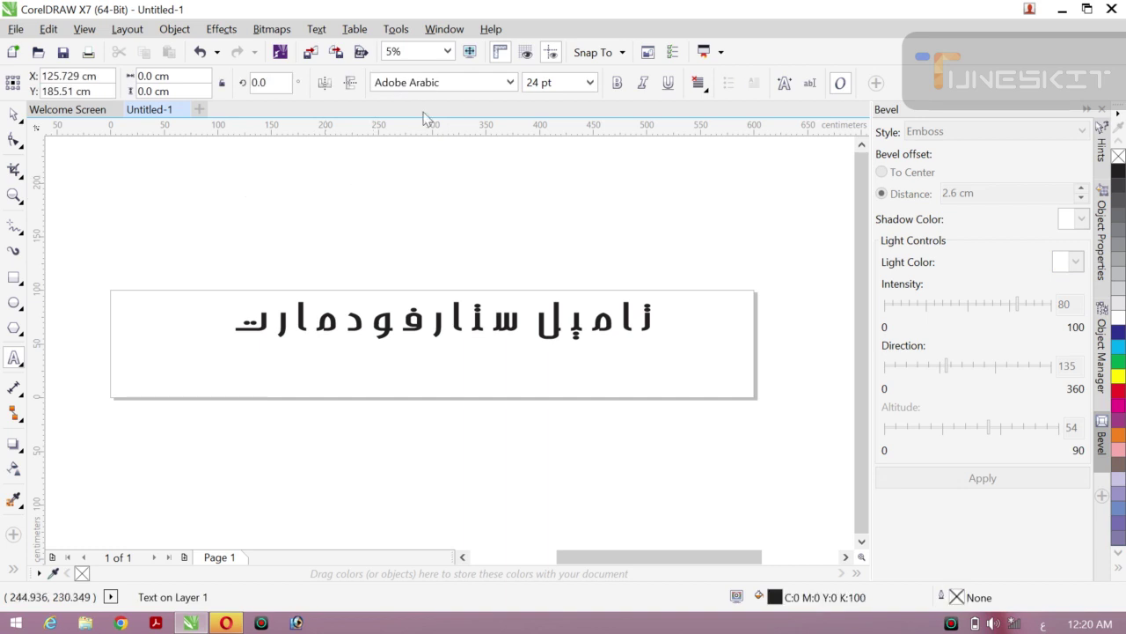
click(590, 83)
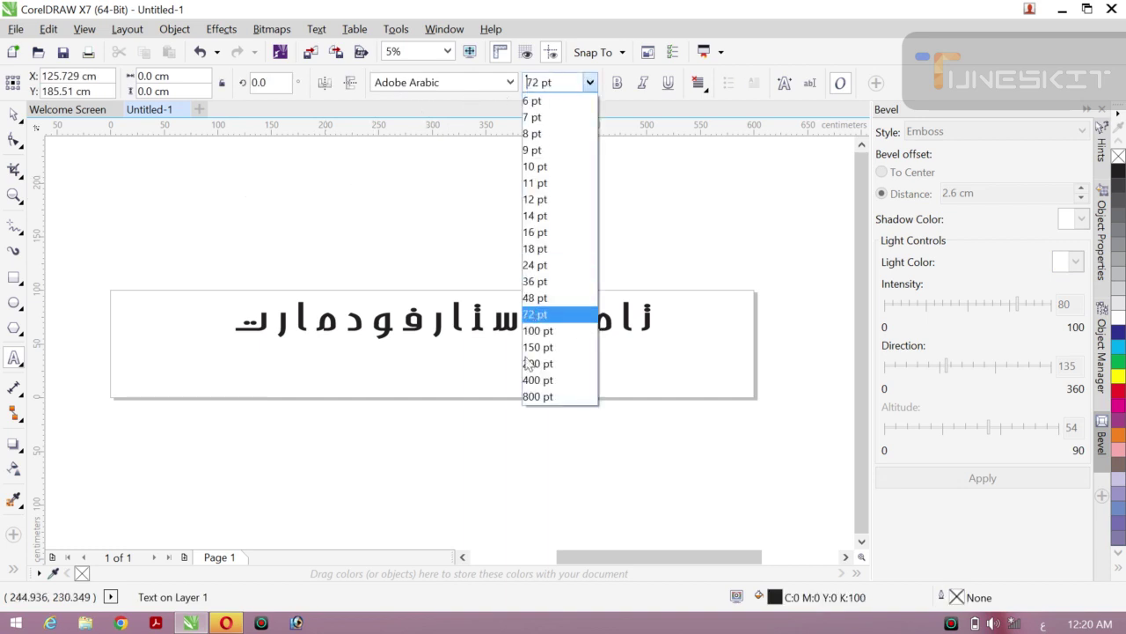
click(539, 398)
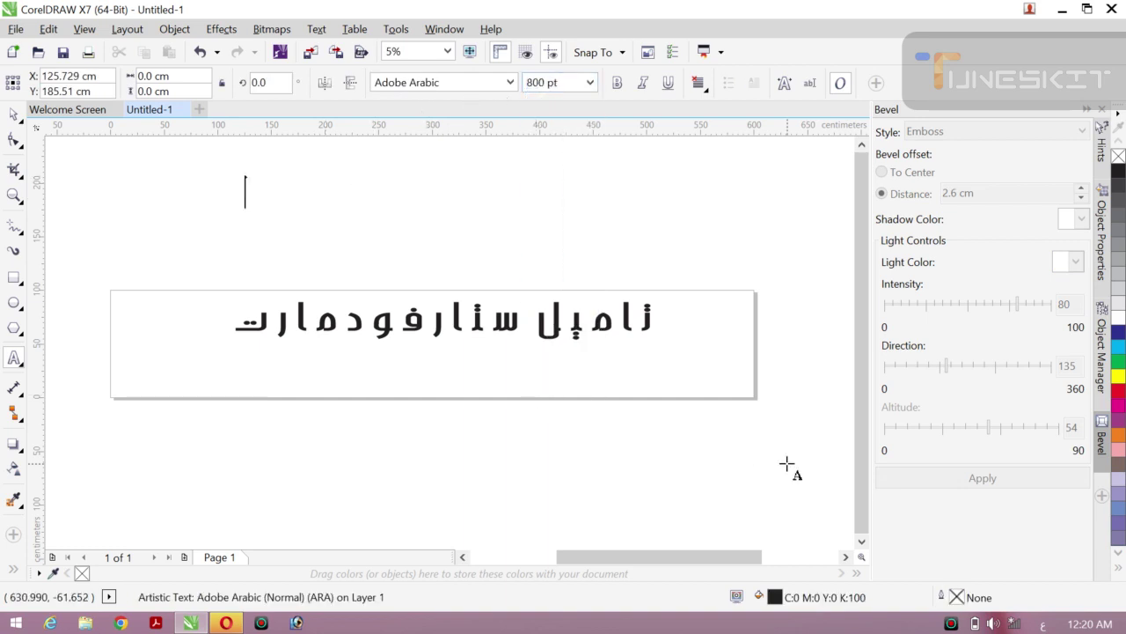
click(1045, 624)
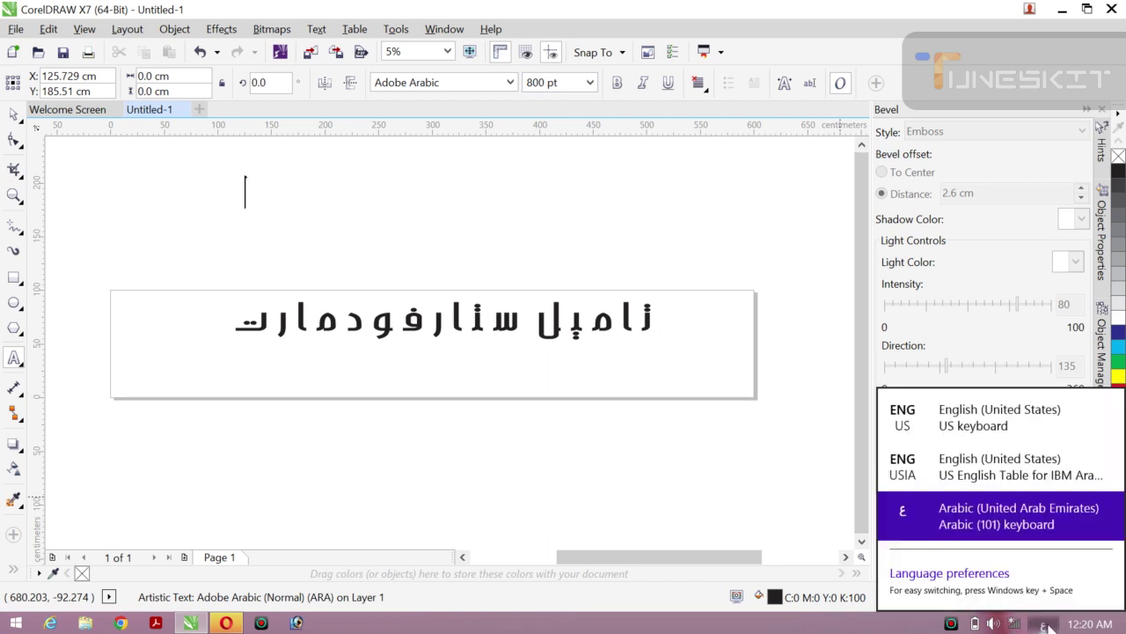
click(968, 414)
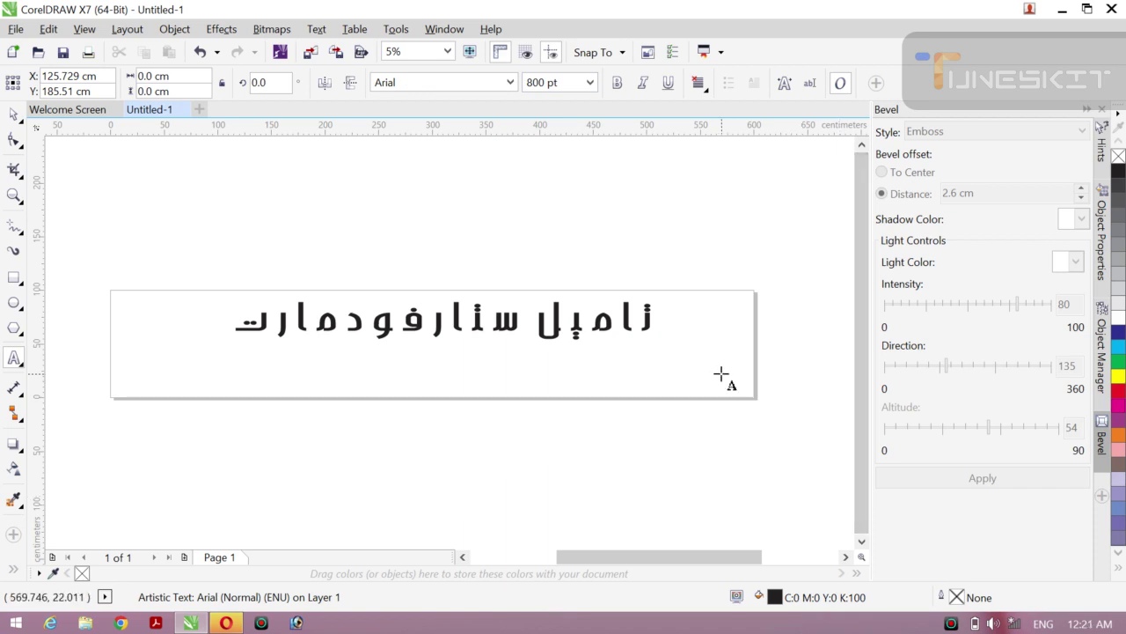
Step: Enter the English shop name "TAMIL STAR FOD MART" and finish text entry with the Pick tool active
text(A)
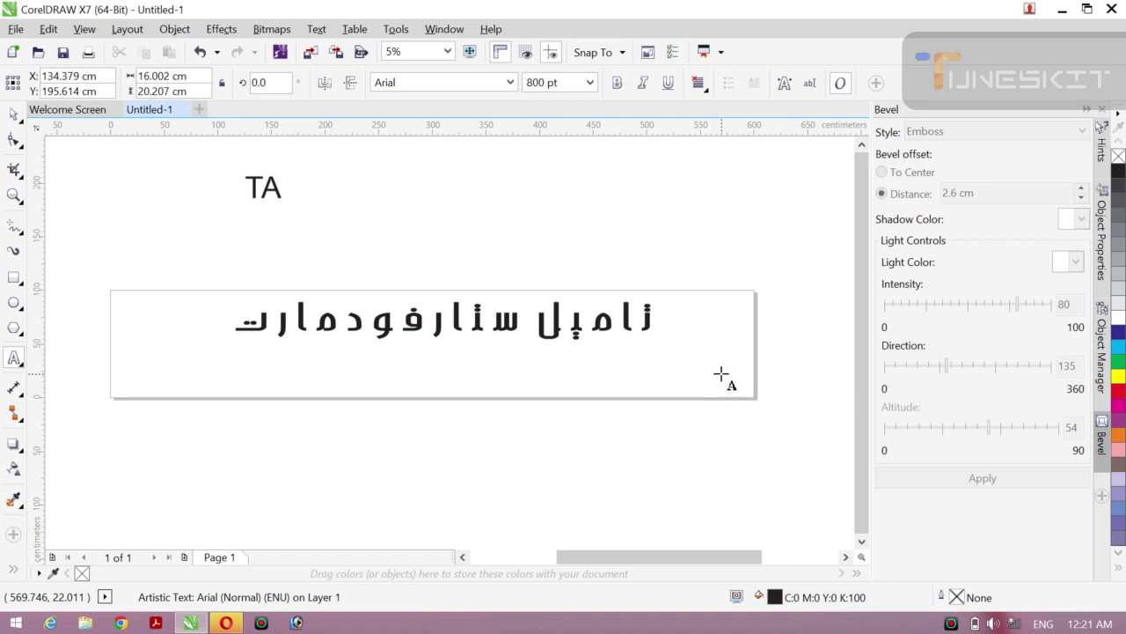
text(MIL)
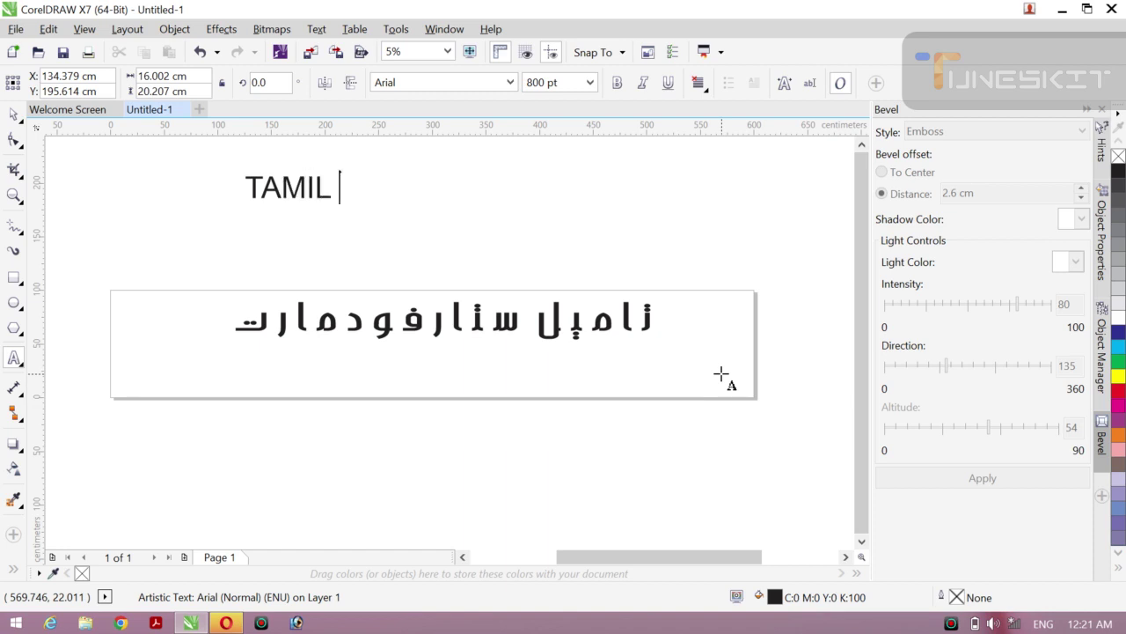
text( SR)
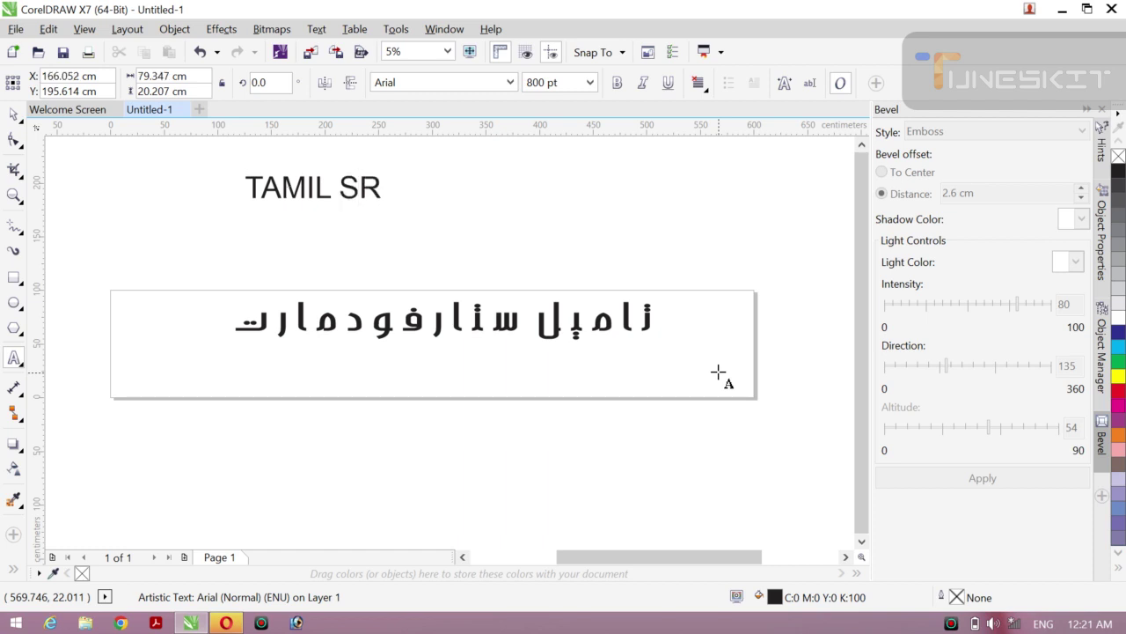
key(BackSpace)
text(TAR )
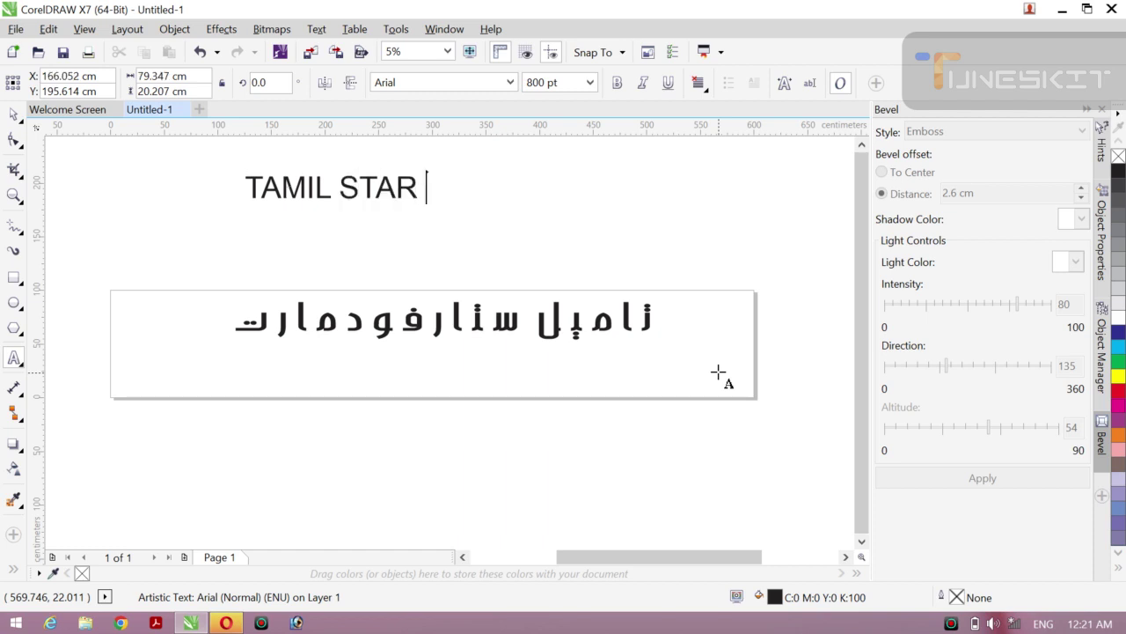
text(FOD)
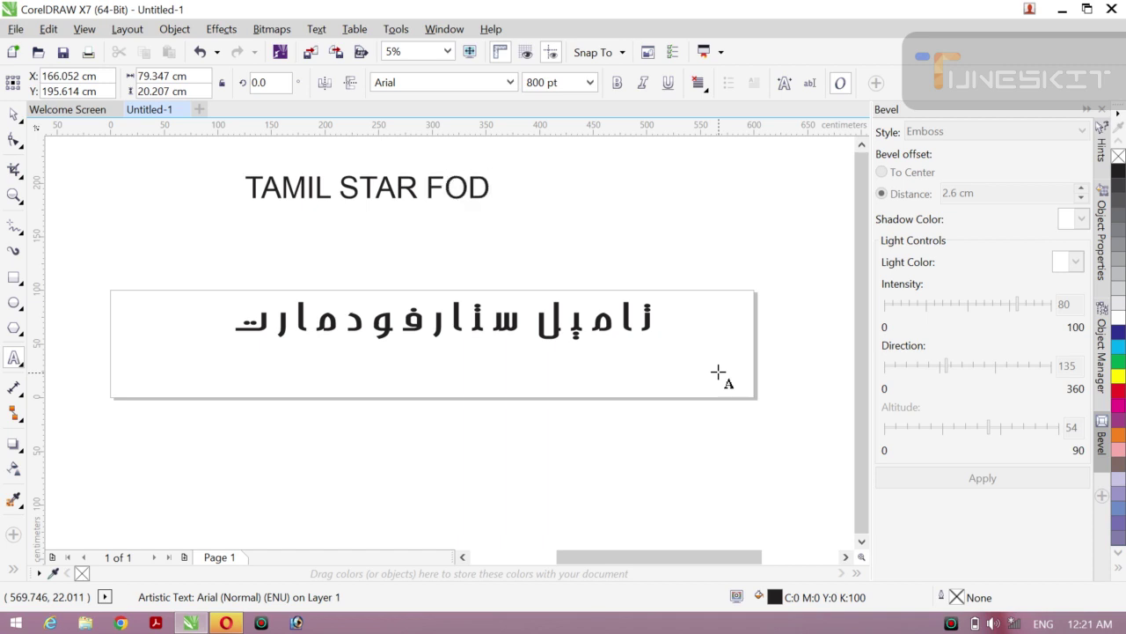
text( MART)
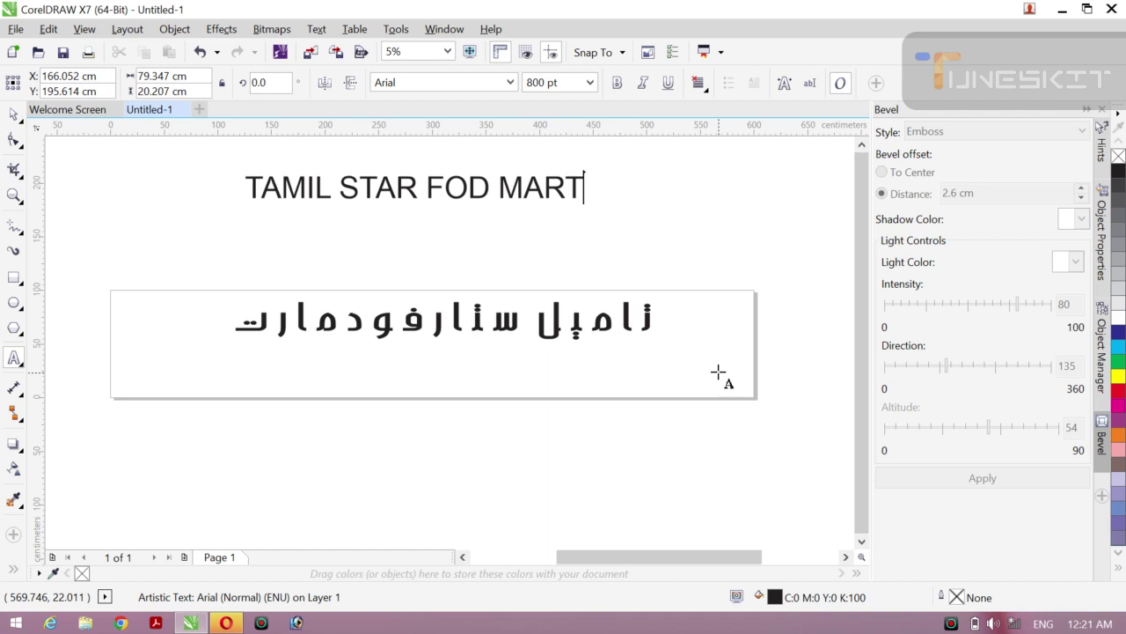
key(Escape)
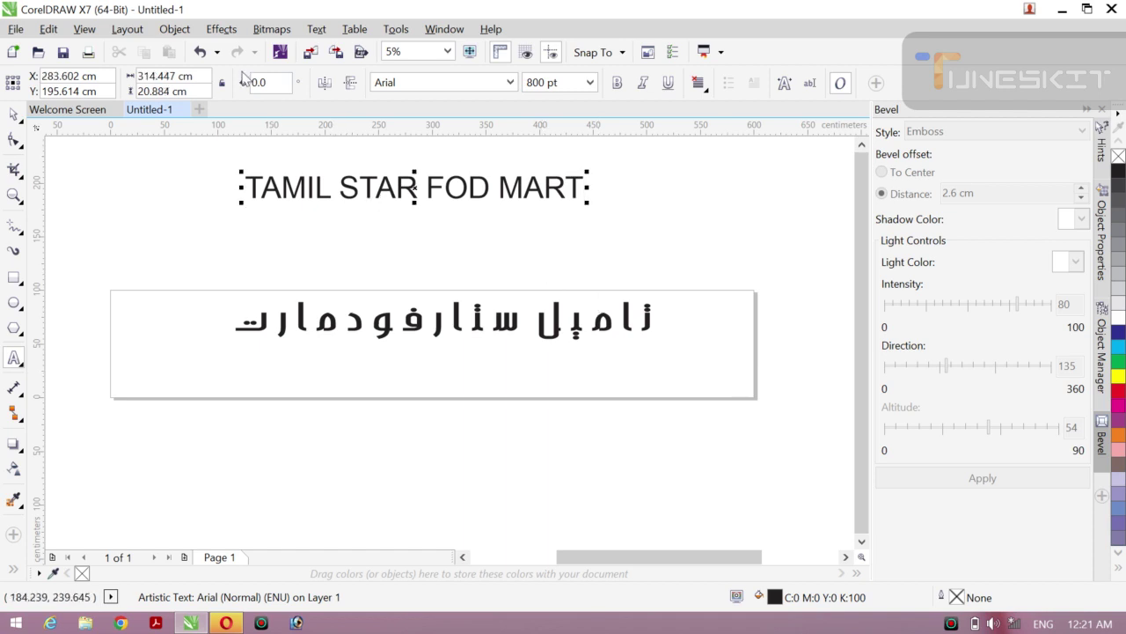
click(14, 115)
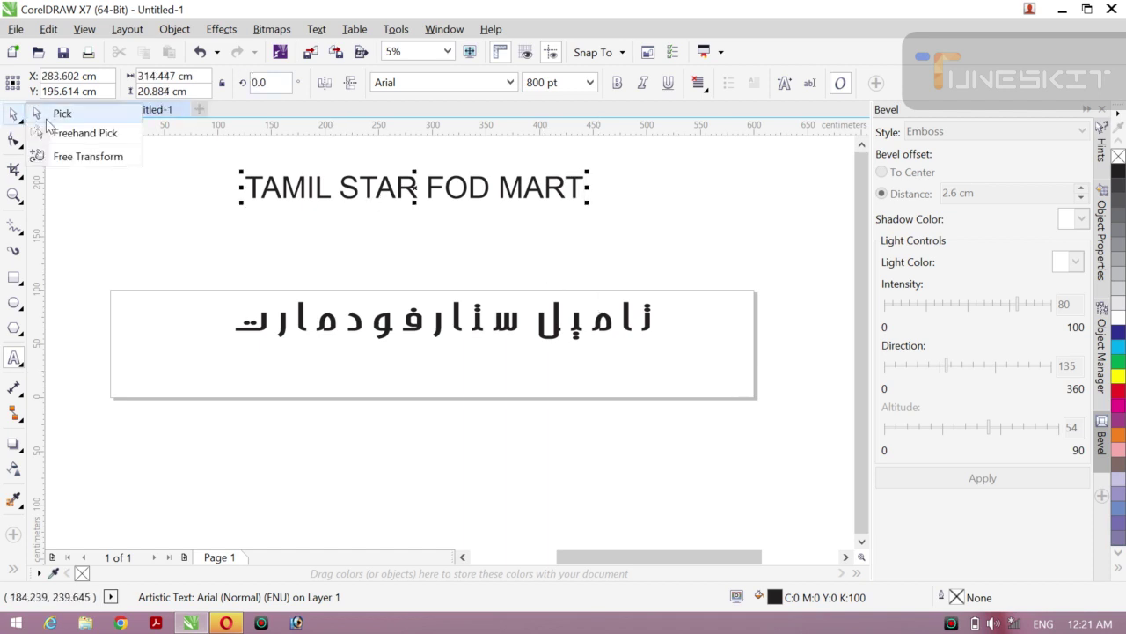
click(53, 111)
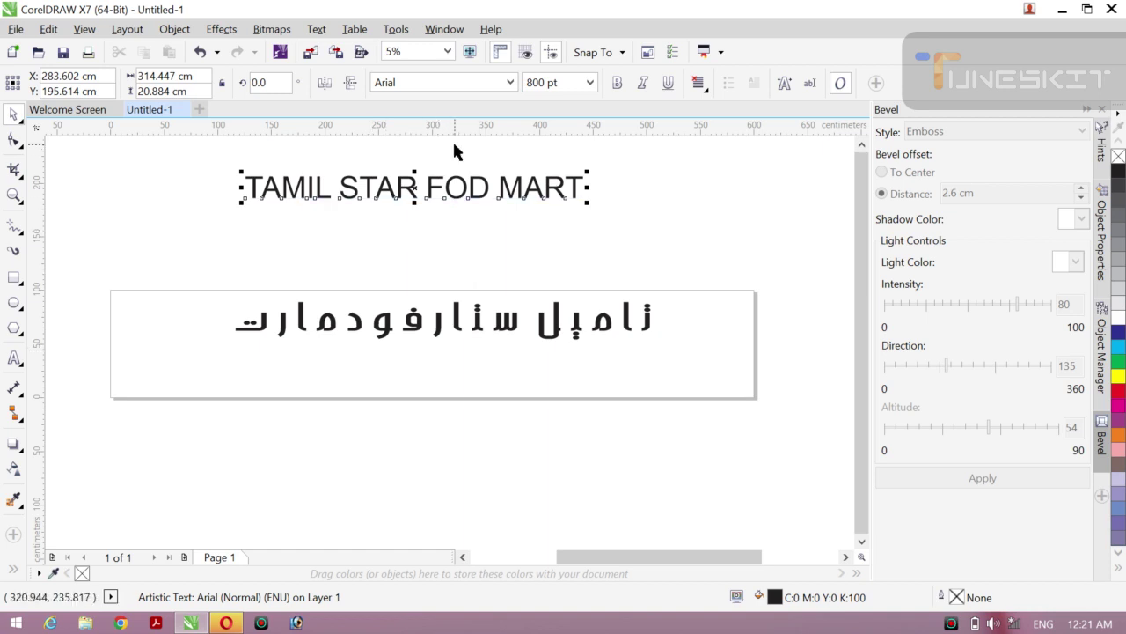
Step: Make the English text bold and move it to the empty area above the banner's left half
click(619, 84)
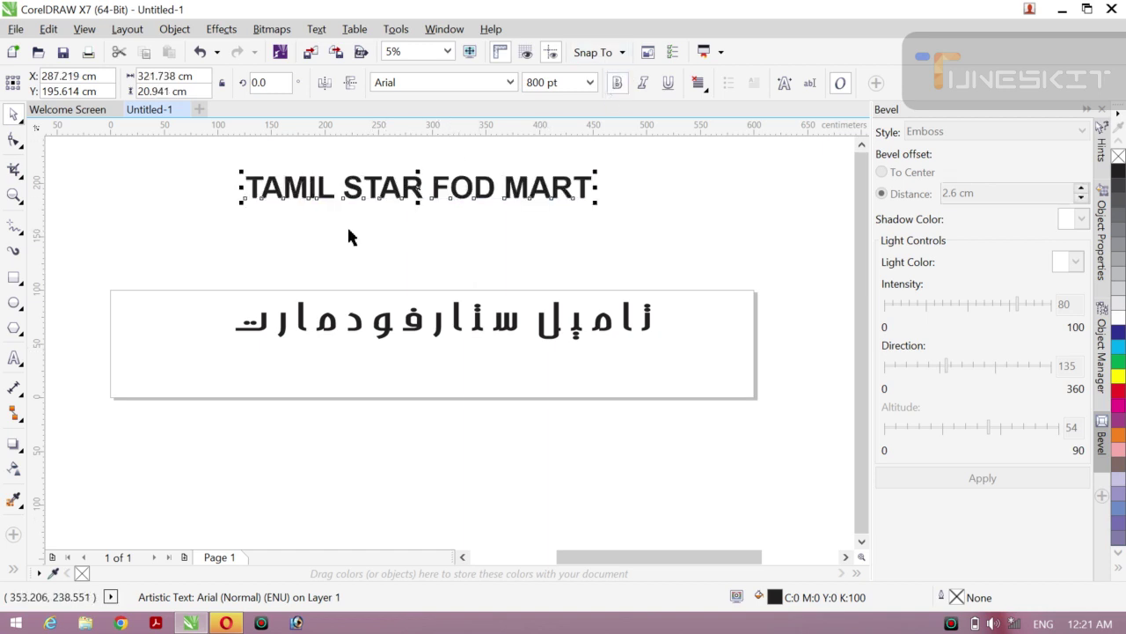
drag(339, 194, 147, 183)
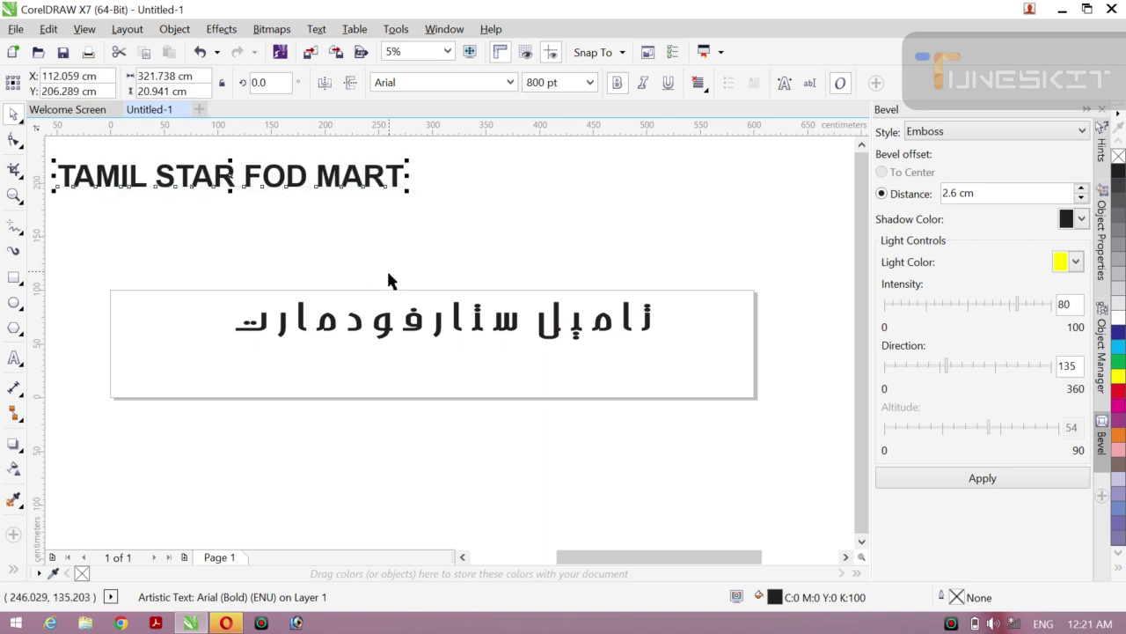
Step: Try to copy the Arabic text's font name, A Arghavan, and apply it to the English text
click(420, 324)
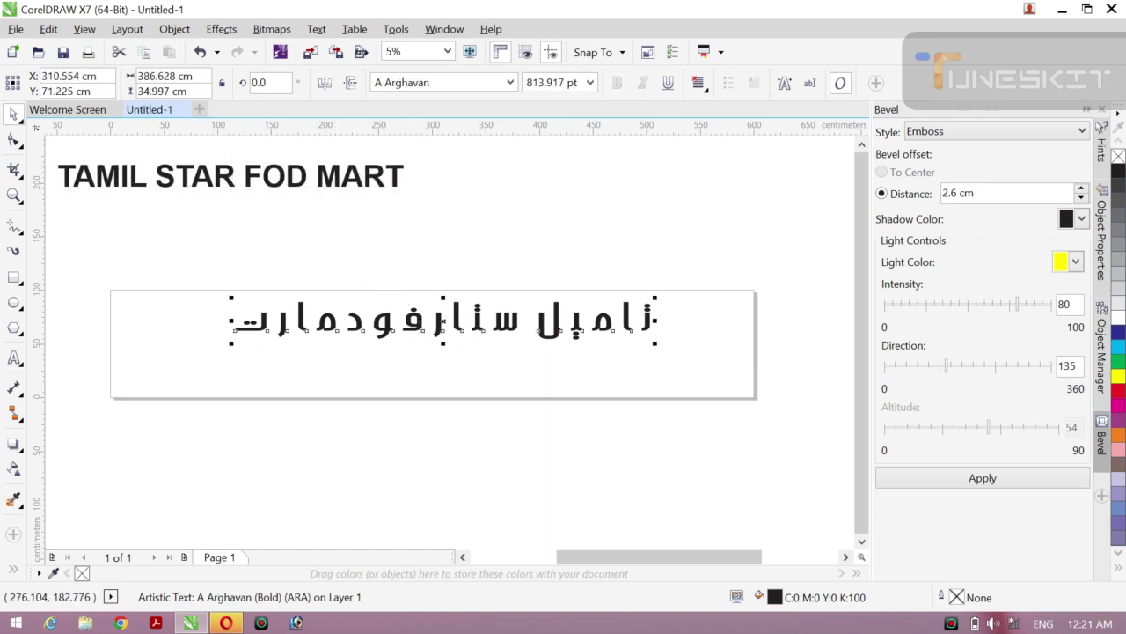
click(402, 83)
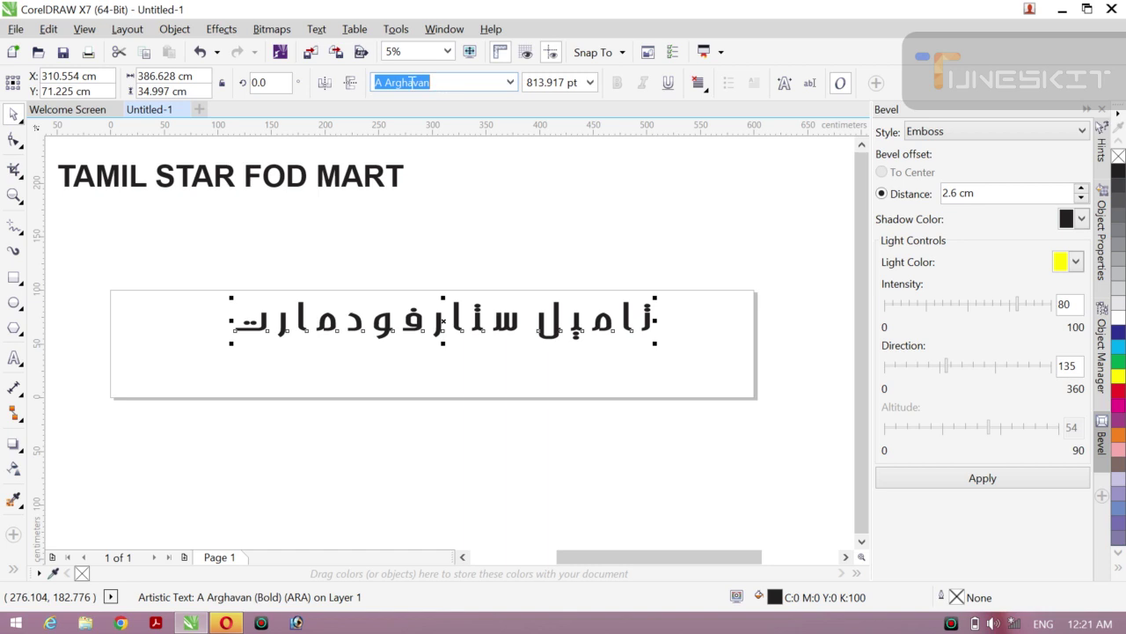
right_click(411, 82)
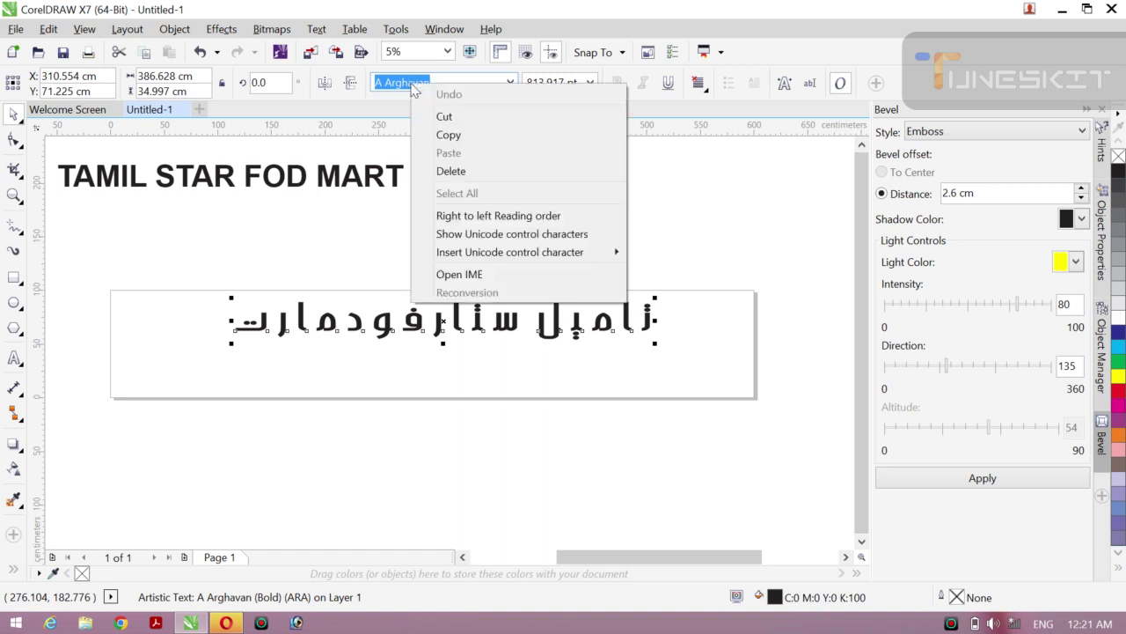
click(449, 134)
drag(271, 251, 337, 189)
click(337, 186)
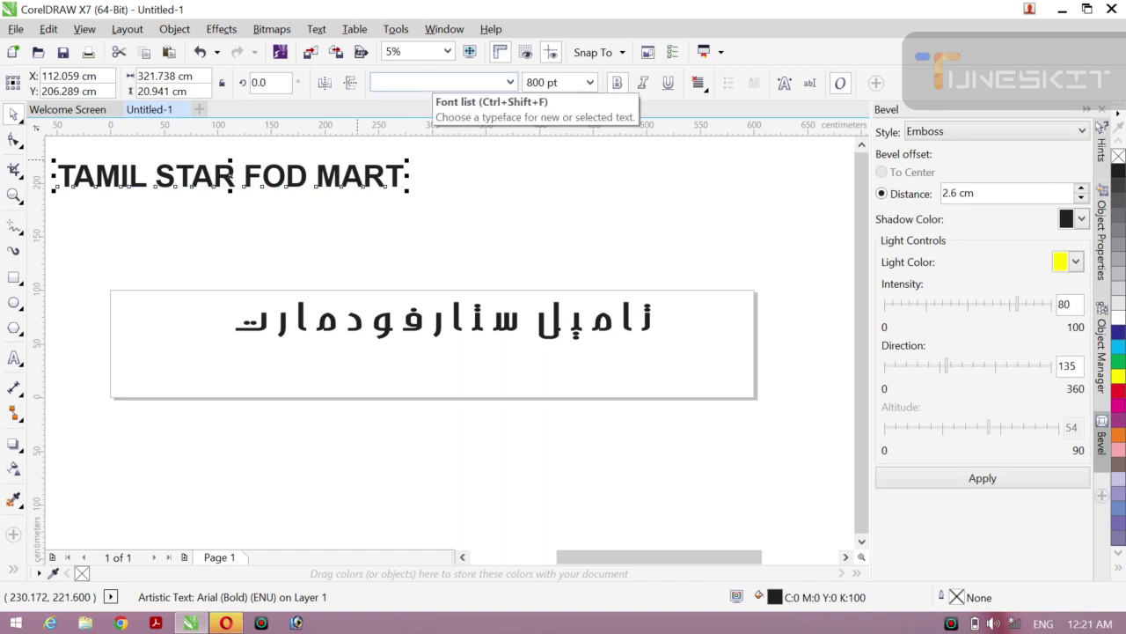
text(A Arghavan)
key(Return)
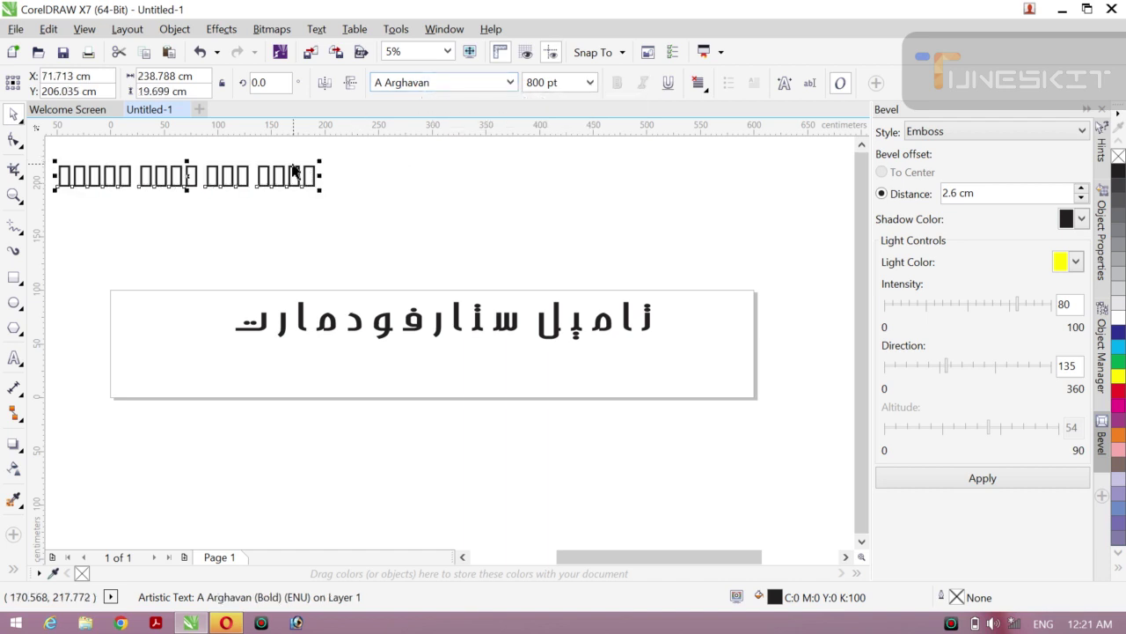
Step: Change the English text's font to Arri|re Garde and move it onto the banner, centred below the Arabic text
drag(188, 176, 202, 179)
click(510, 82)
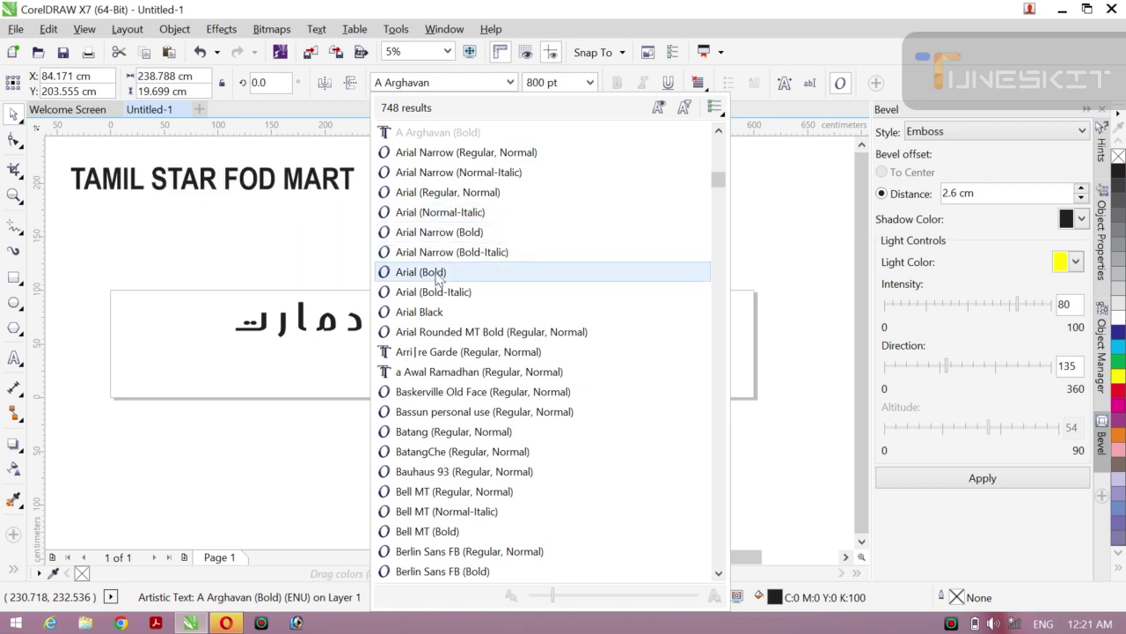
click(420, 352)
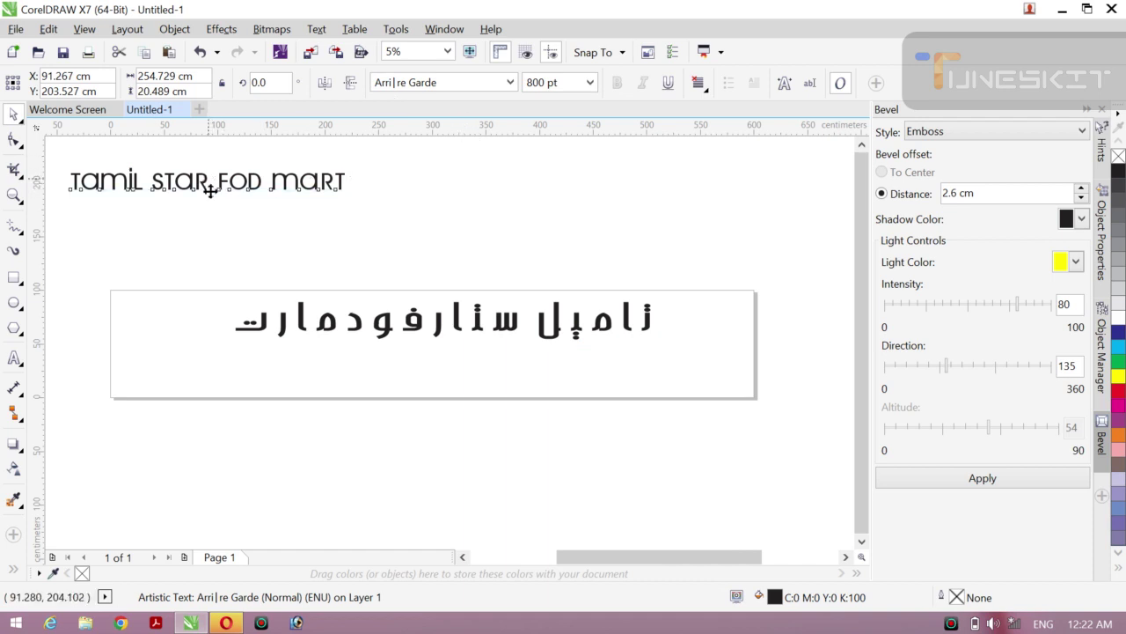
drag(211, 189, 433, 364)
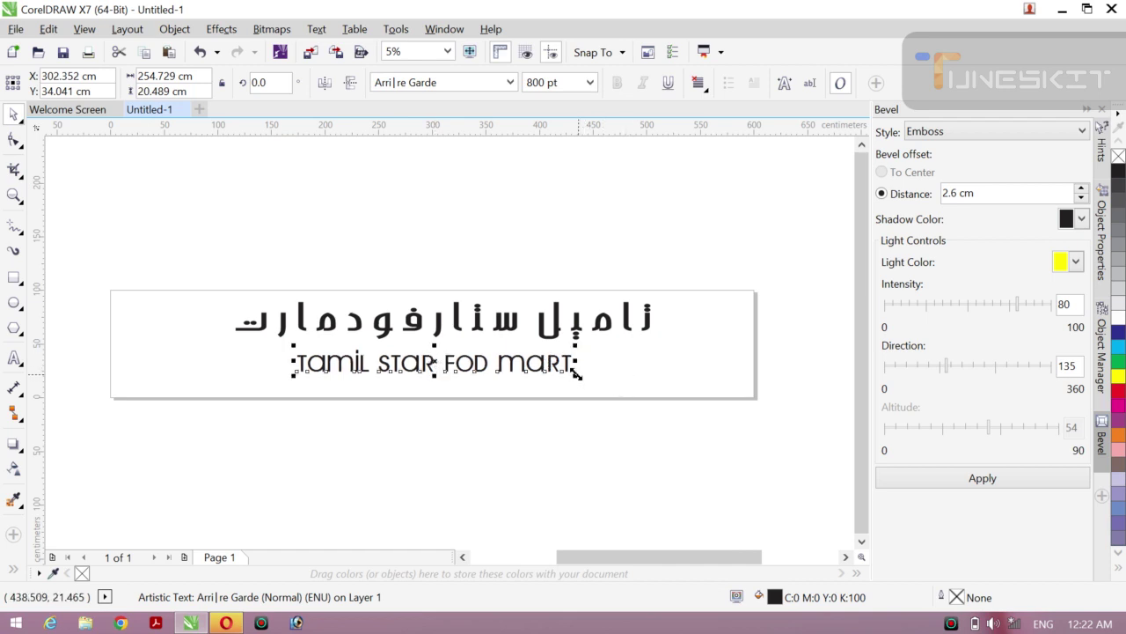
Step: Stretch the English text to about 370 cm wide and 28 cm high so it spans nearly the Arabic text's width
drag(576, 373, 642, 368)
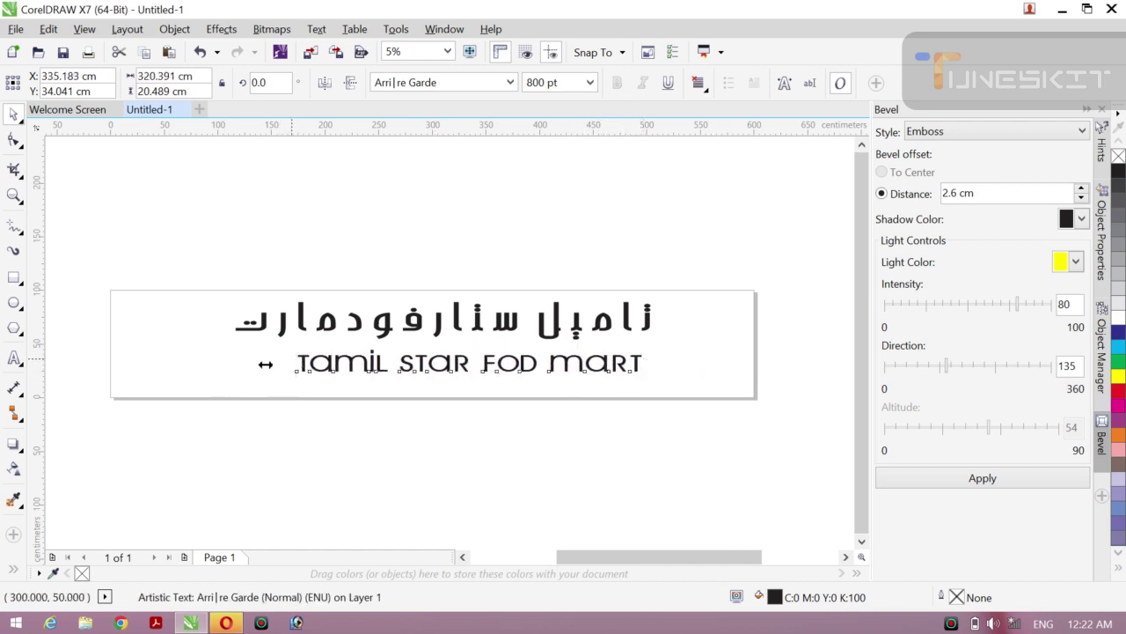
drag(265, 363, 213, 364)
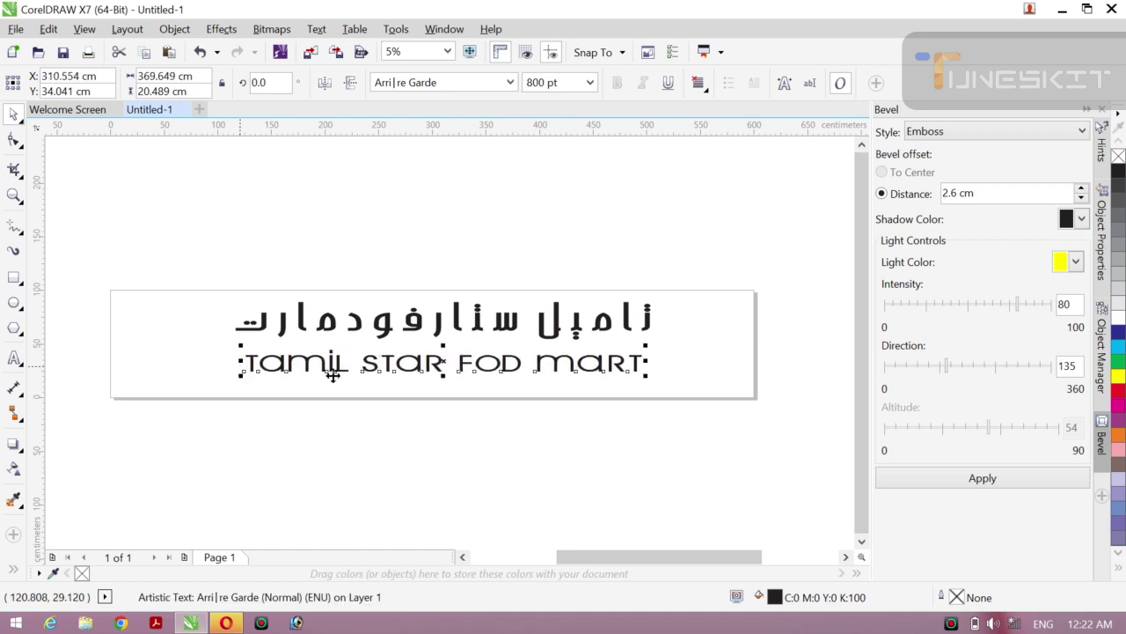
drag(440, 376, 443, 382)
click(445, 366)
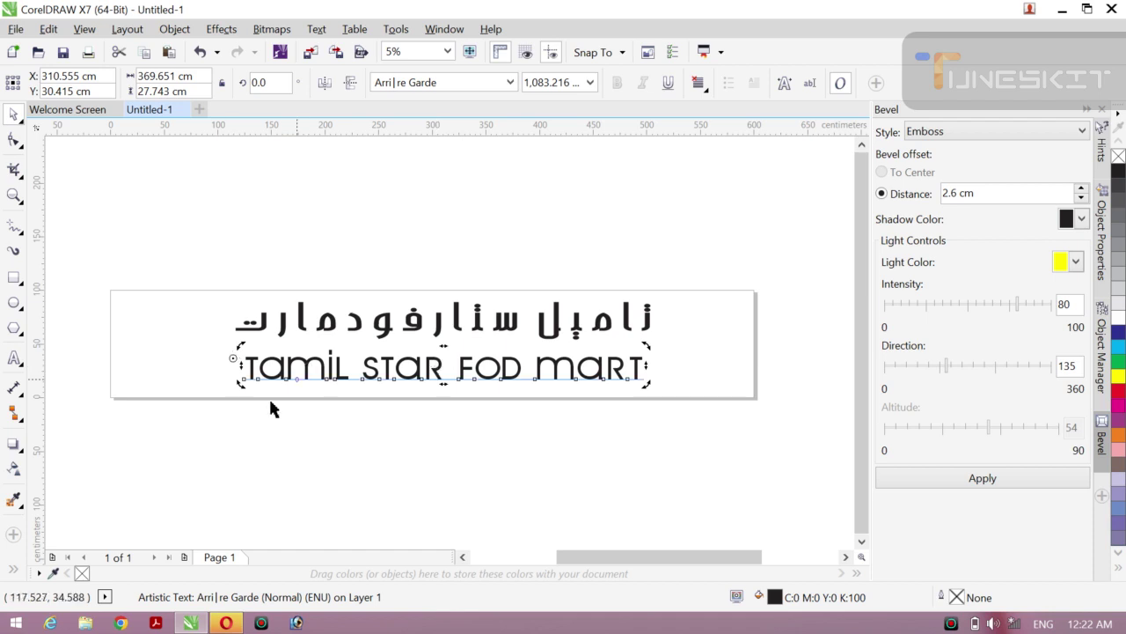
click(366, 202)
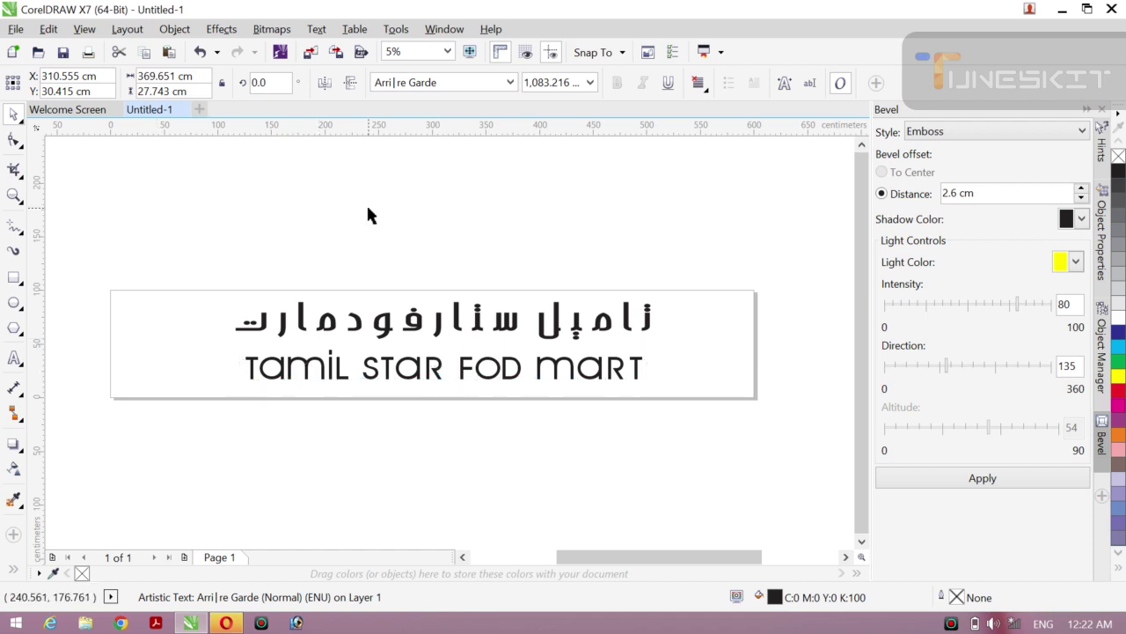
Step: Add a page-sized 600 × 100 cm rectangle behind both texts and fill it with yellow
click(13, 282)
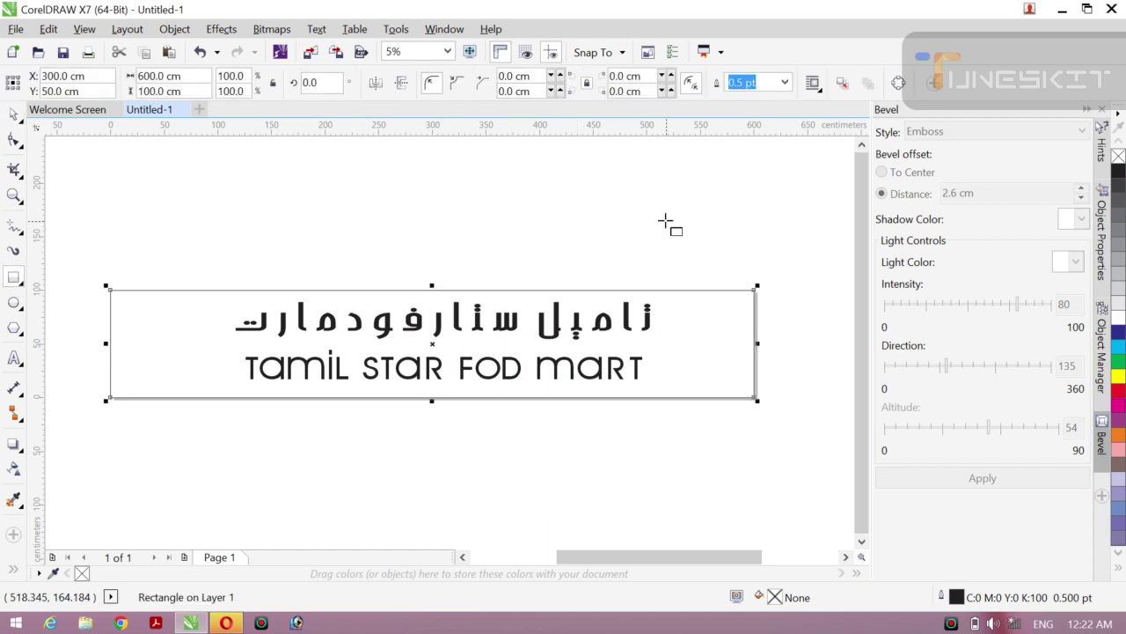
click(1120, 379)
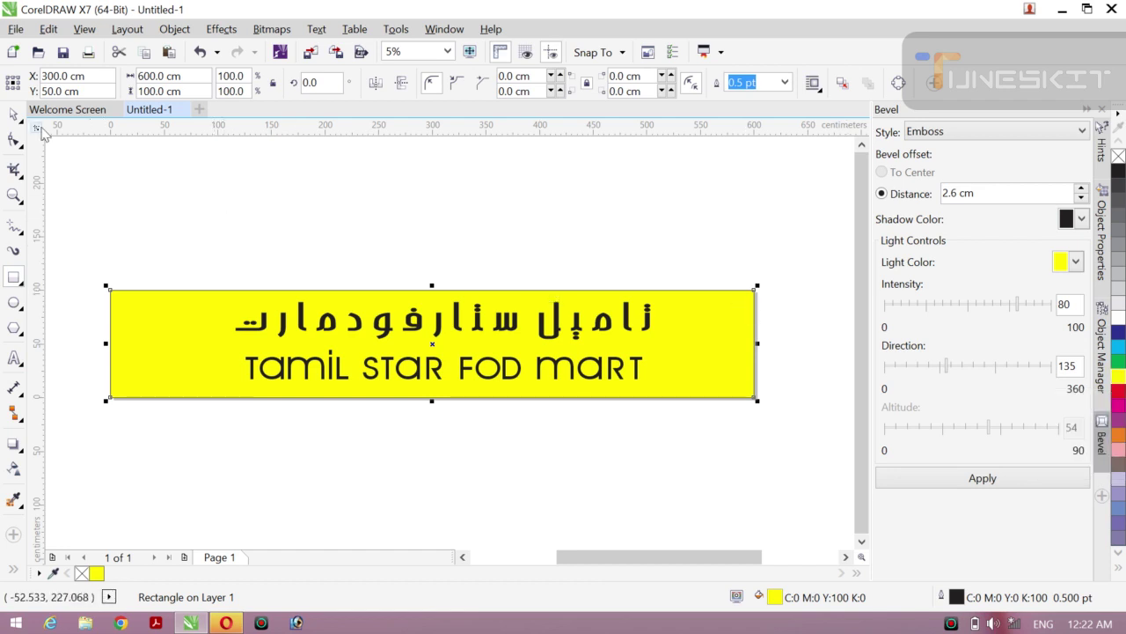
click(131, 149)
Step: Colour the Arabic text green and the English text red, leaving nothing selected
click(555, 342)
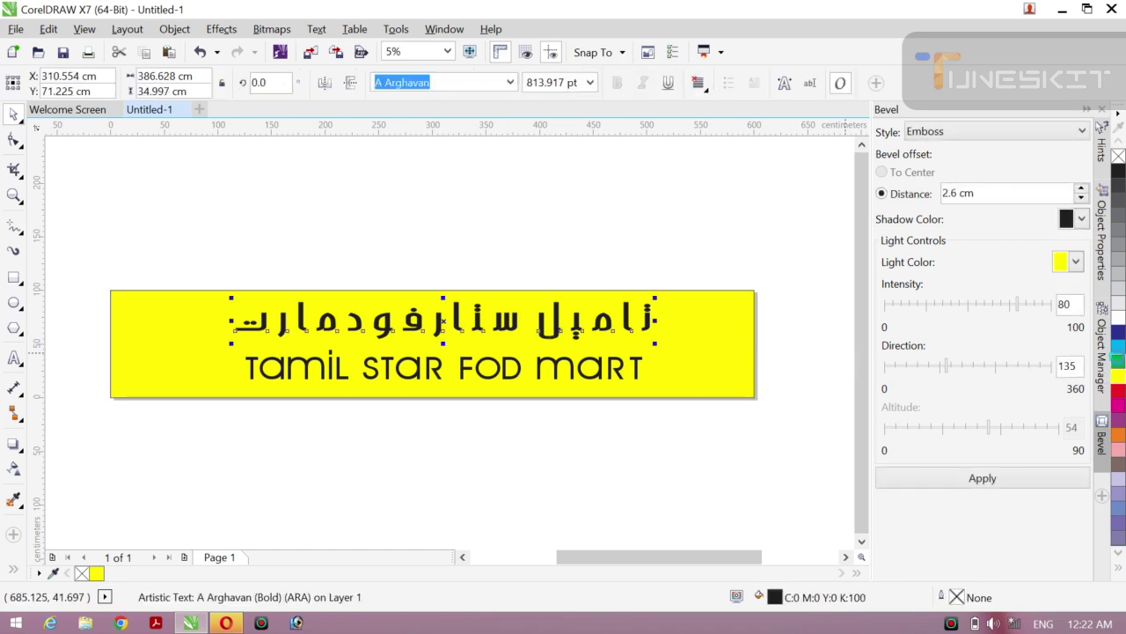
click(1118, 362)
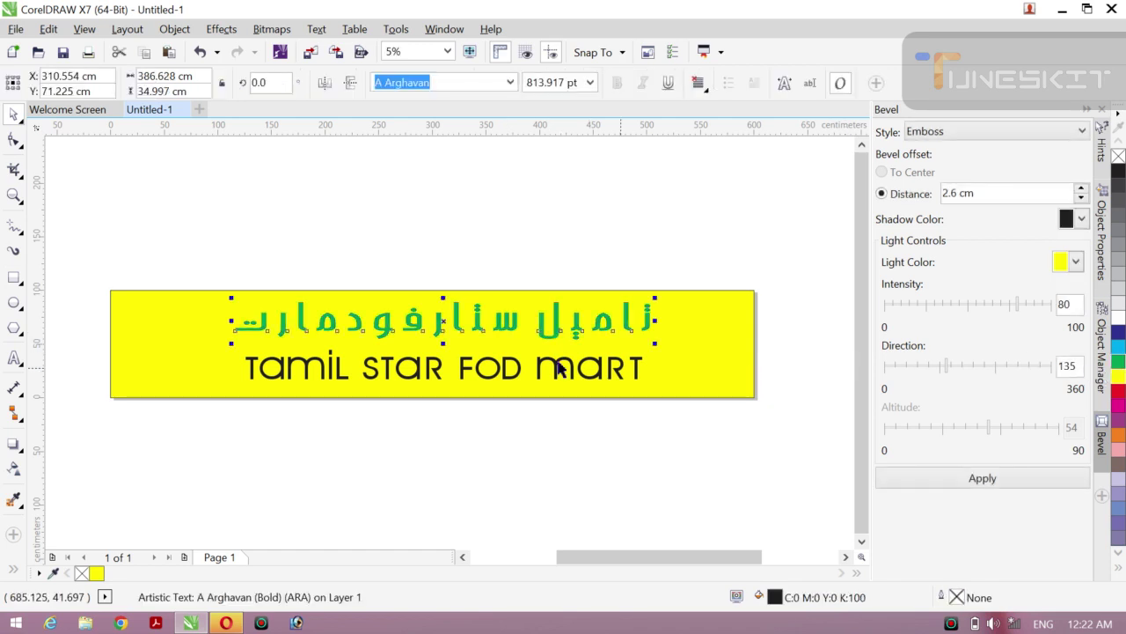
click(508, 383)
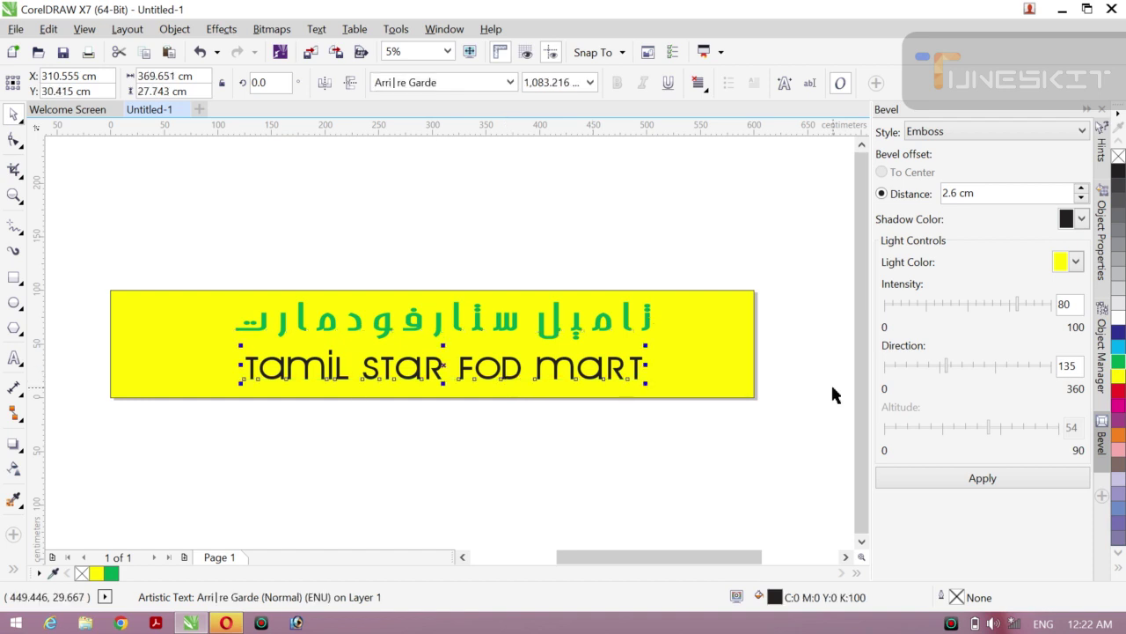
click(1117, 391)
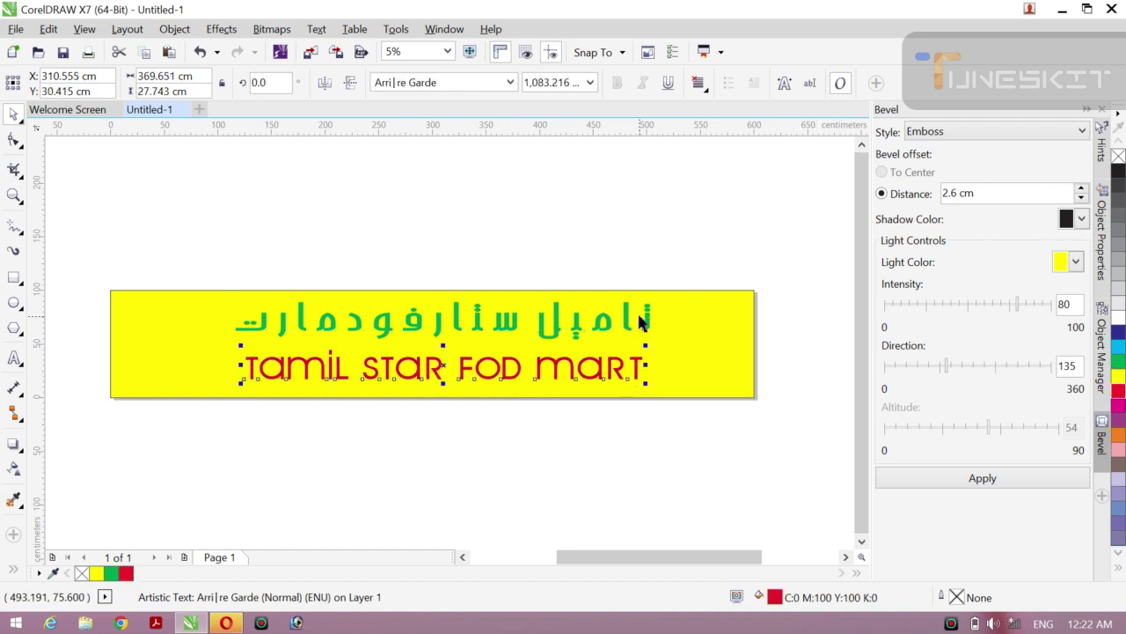
click(573, 246)
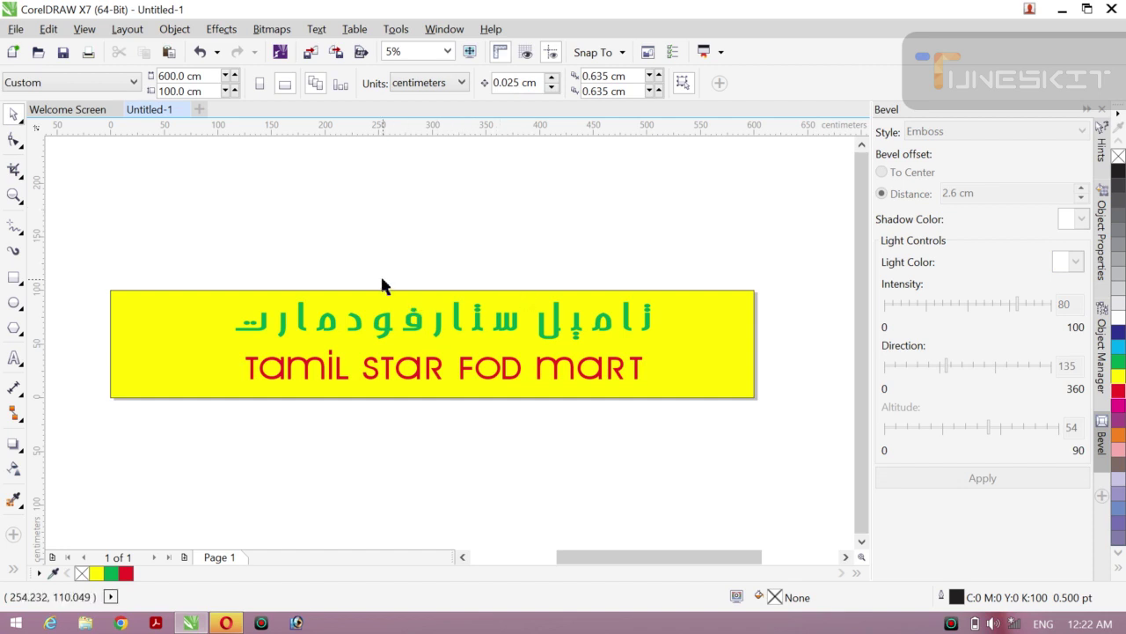
Step: Widen the Arabic text on both sides to about 421 cm, keeping its height
click(544, 331)
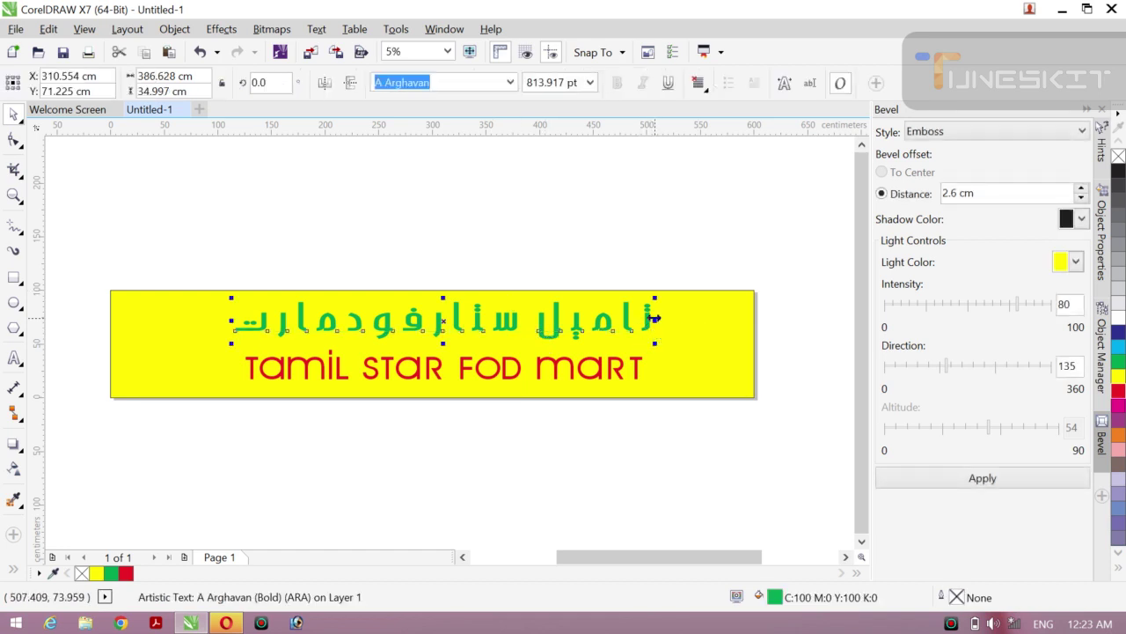
drag(654, 318, 673, 319)
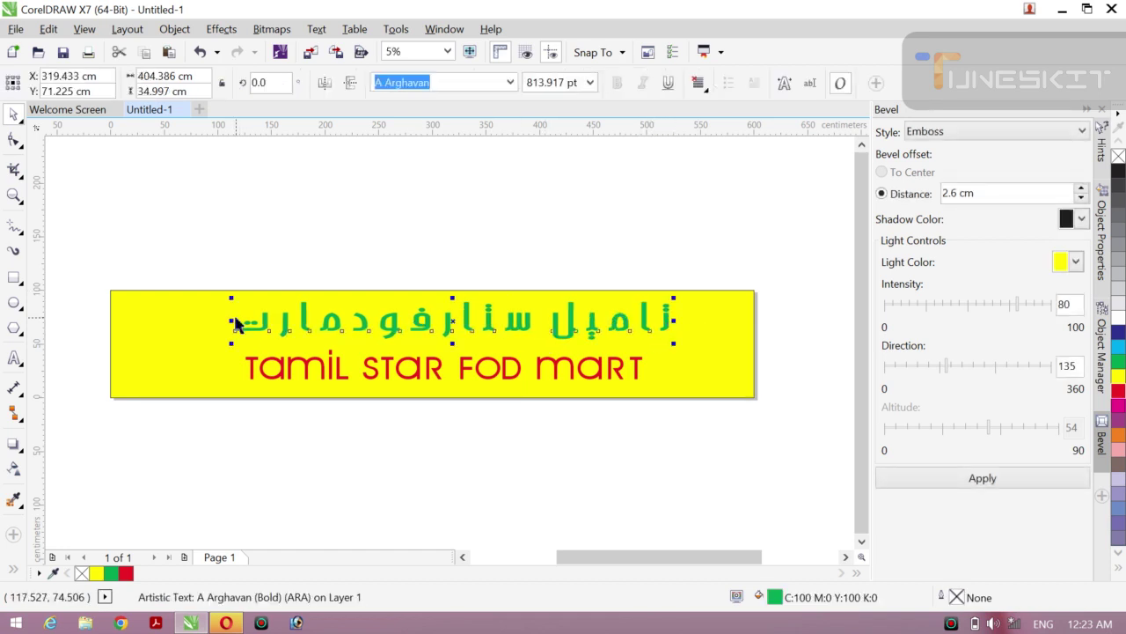
drag(233, 321, 212, 323)
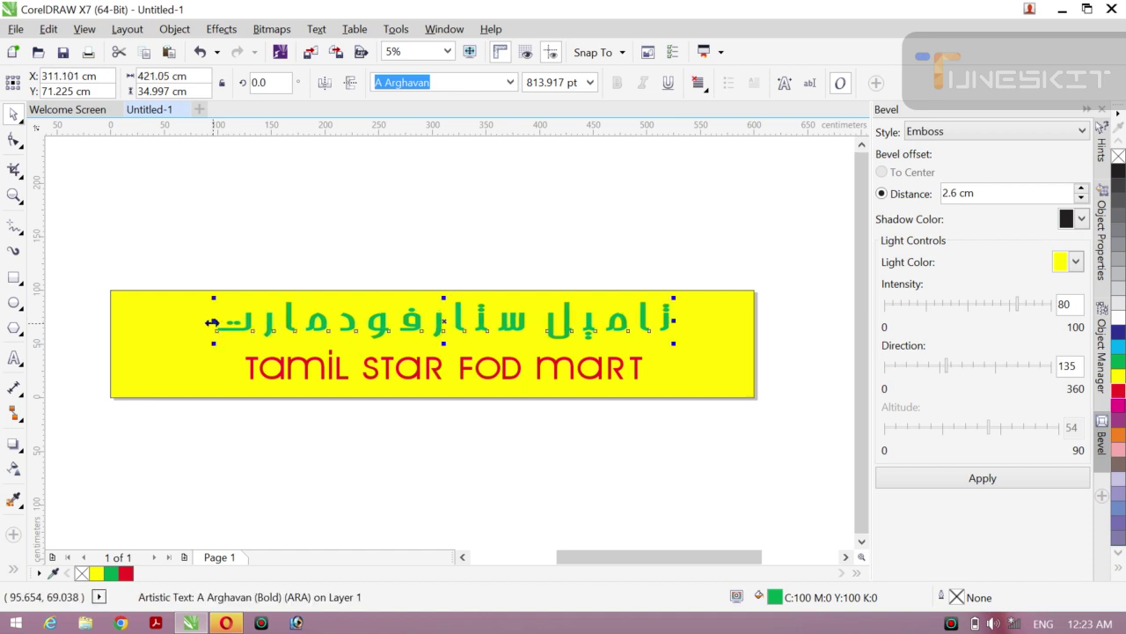
click(453, 257)
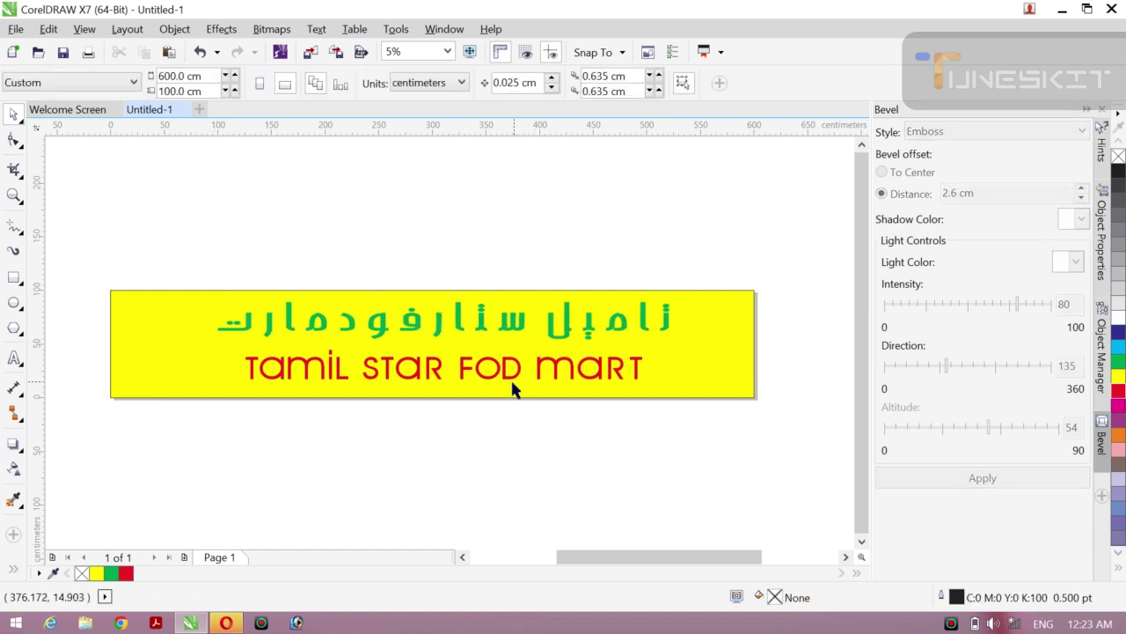
click(509, 379)
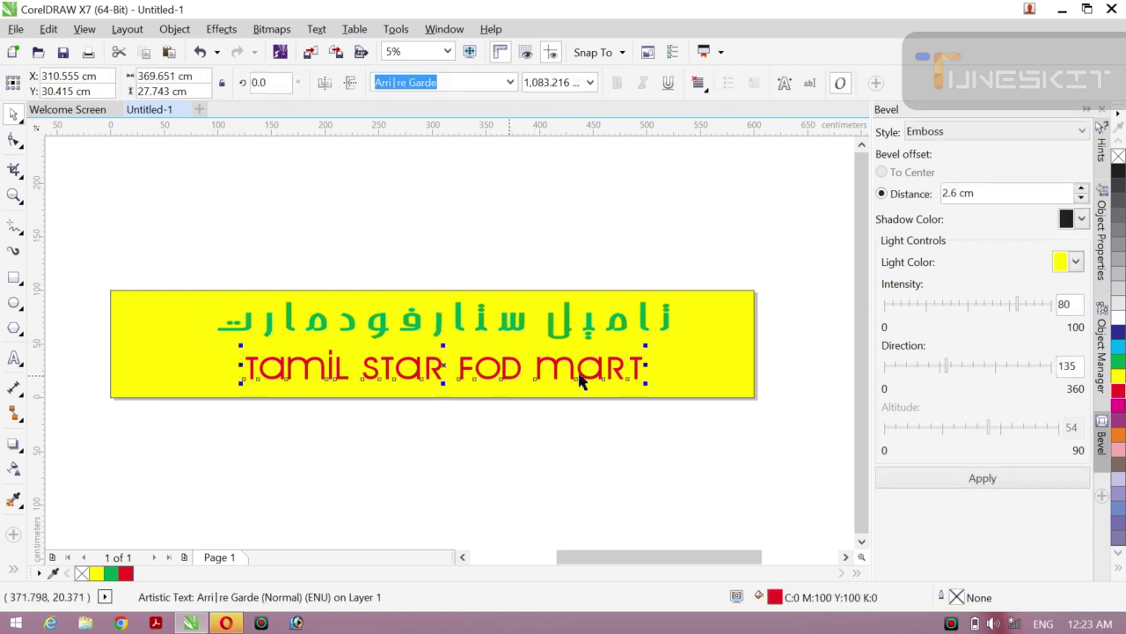
click(646, 255)
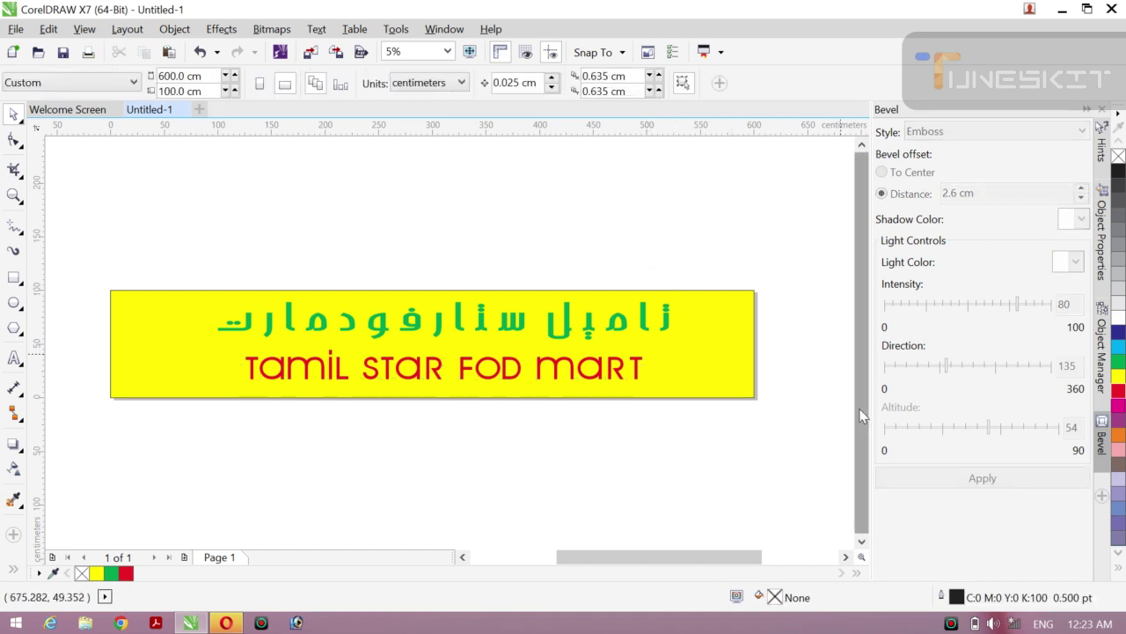
click(951, 624)
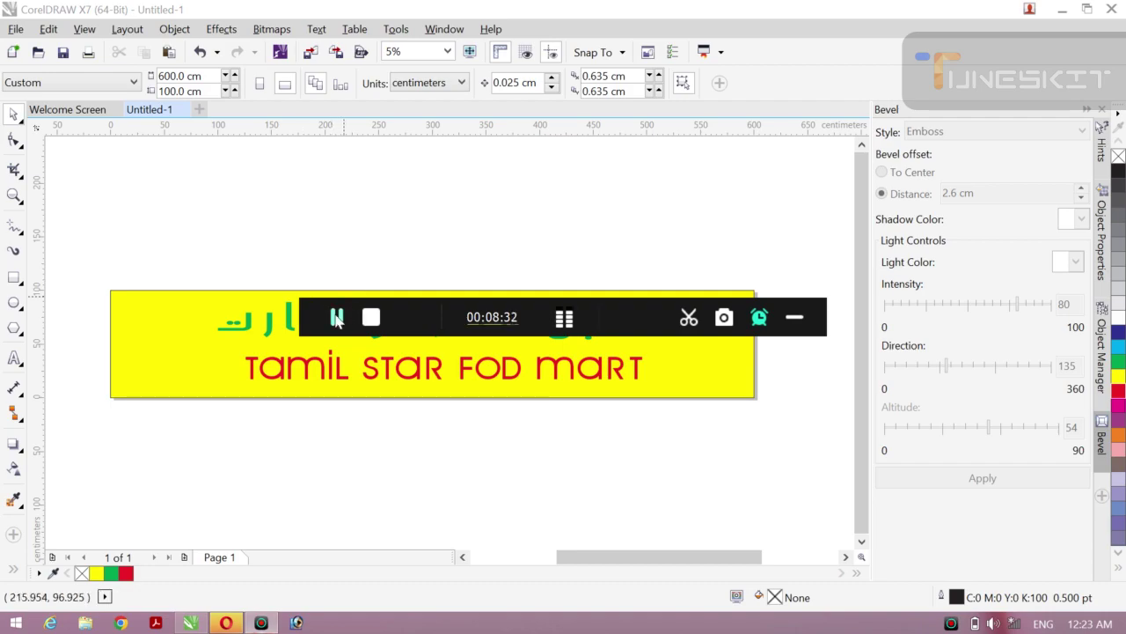